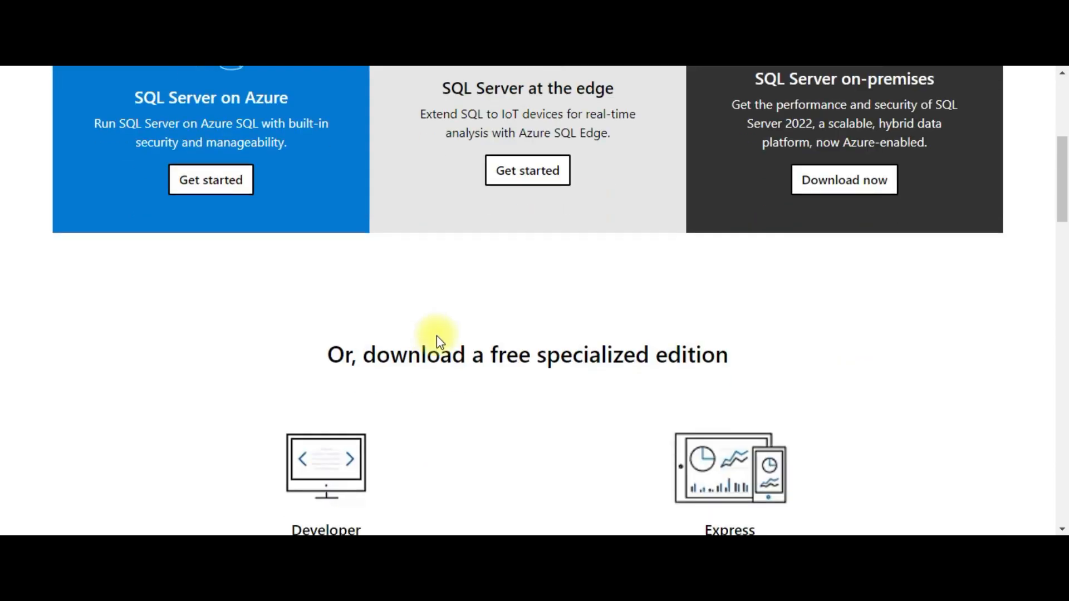
Step: Open the SQL Server Management Studio (SSMS) download page from the SQL Server tools and connectors section
scroll(436, 336, "down", 7)
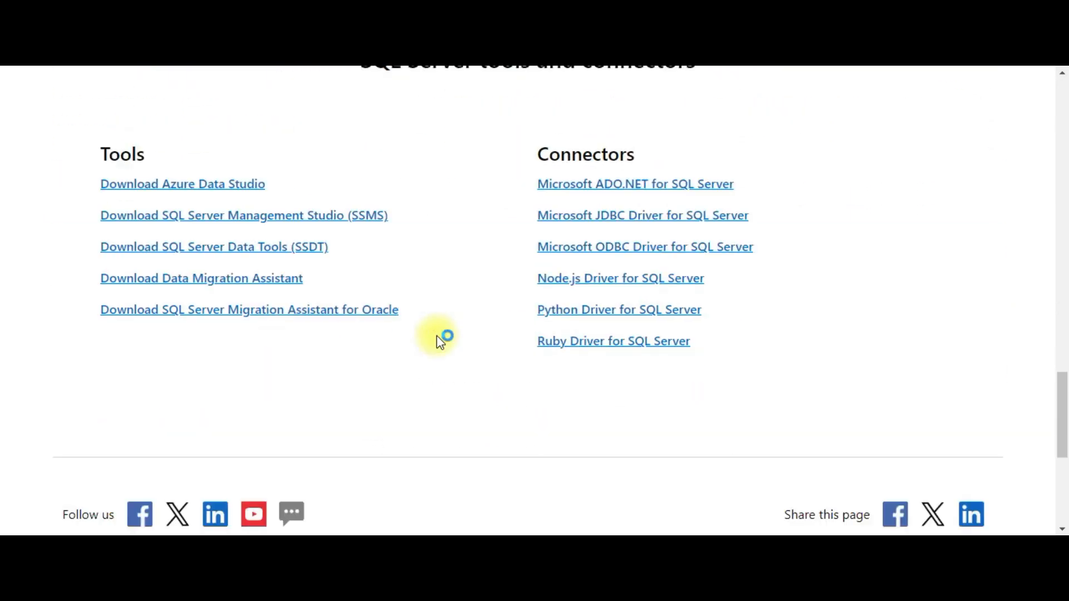
scroll(436, 328, "up", 3)
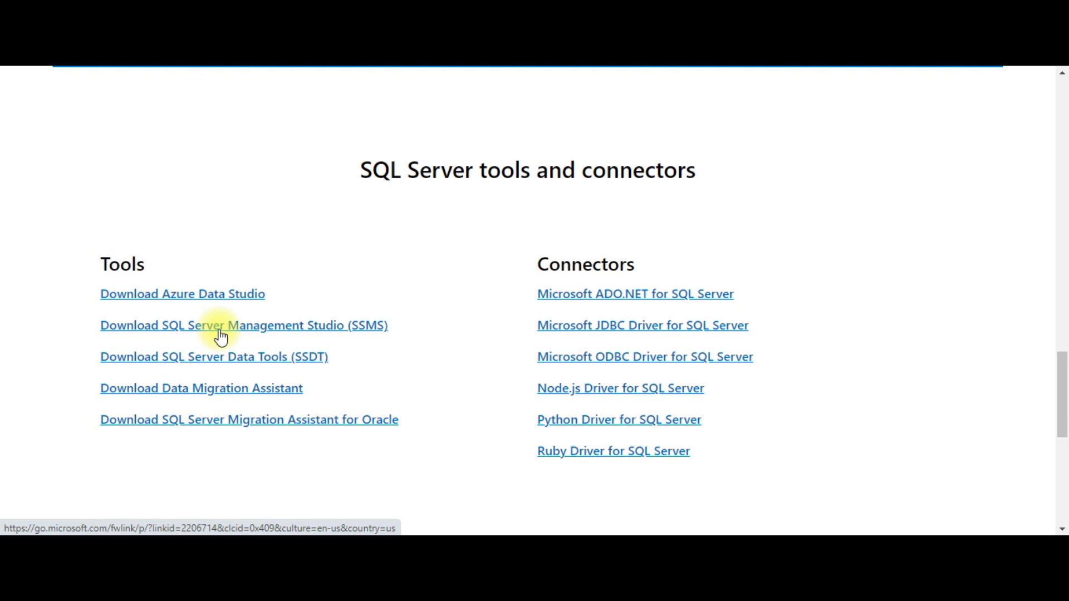
left_click(279, 326)
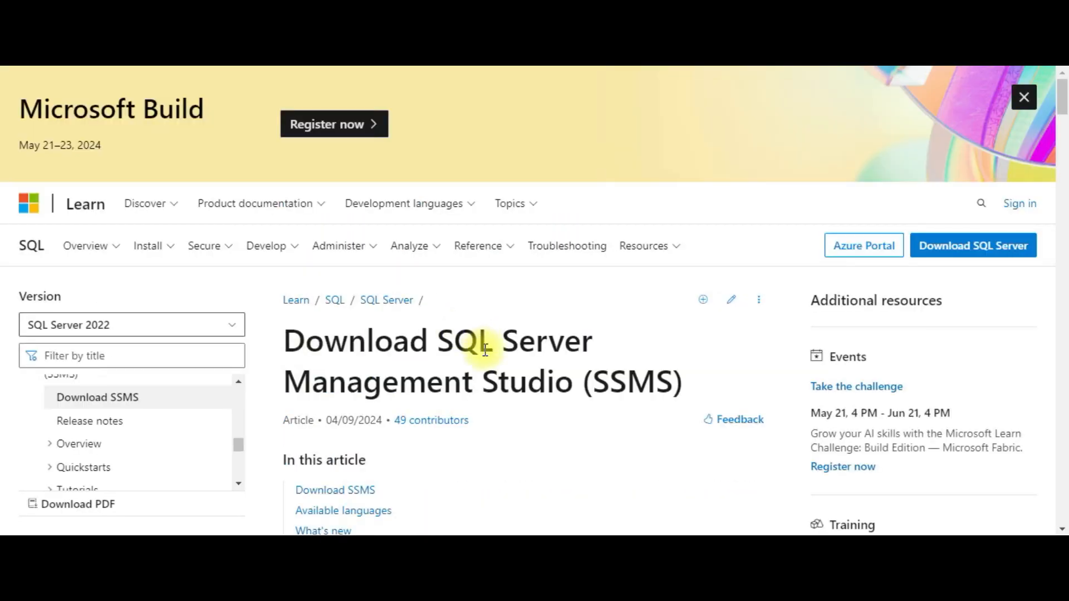
Step: Go to the article's Download SSMS section and read the SSMS 20.1 release and installation notes
scroll(484, 350, "down", 4)
scroll(487, 350, "up", 3)
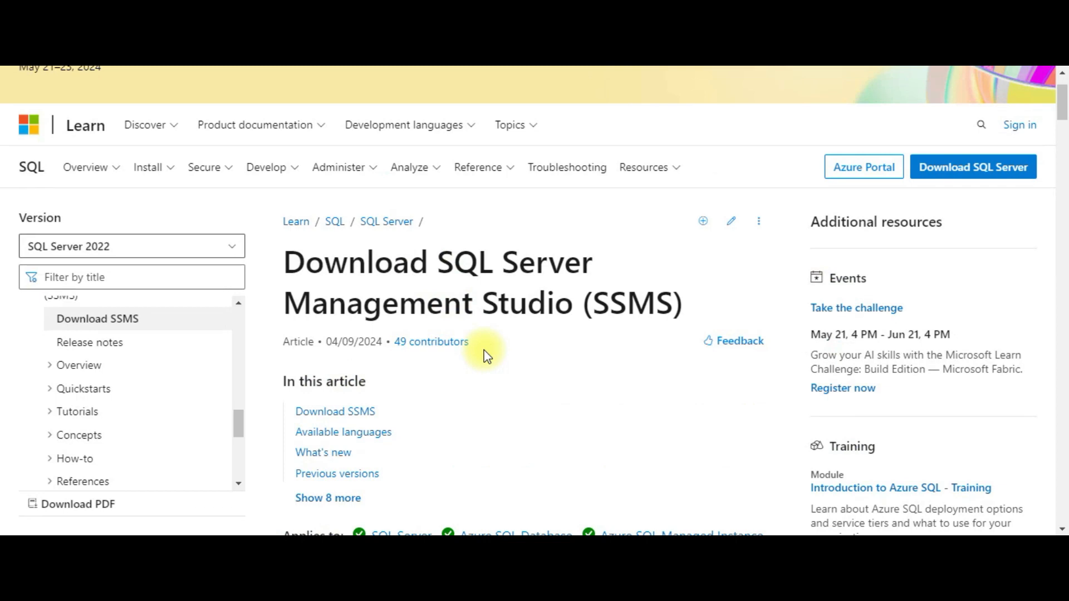
left_click(349, 413)
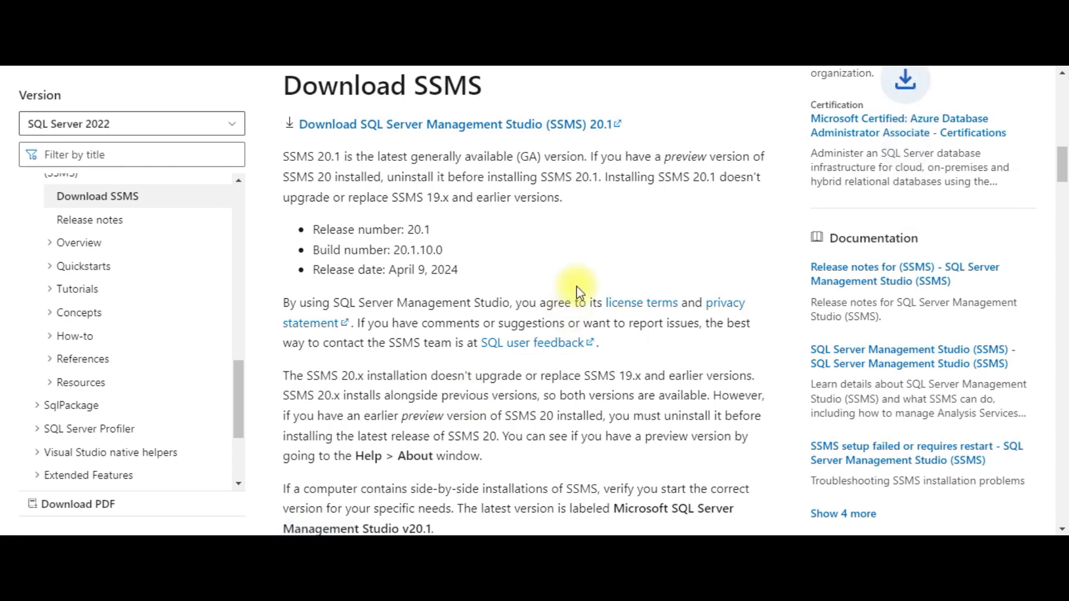
scroll(389, 345, "down", 5)
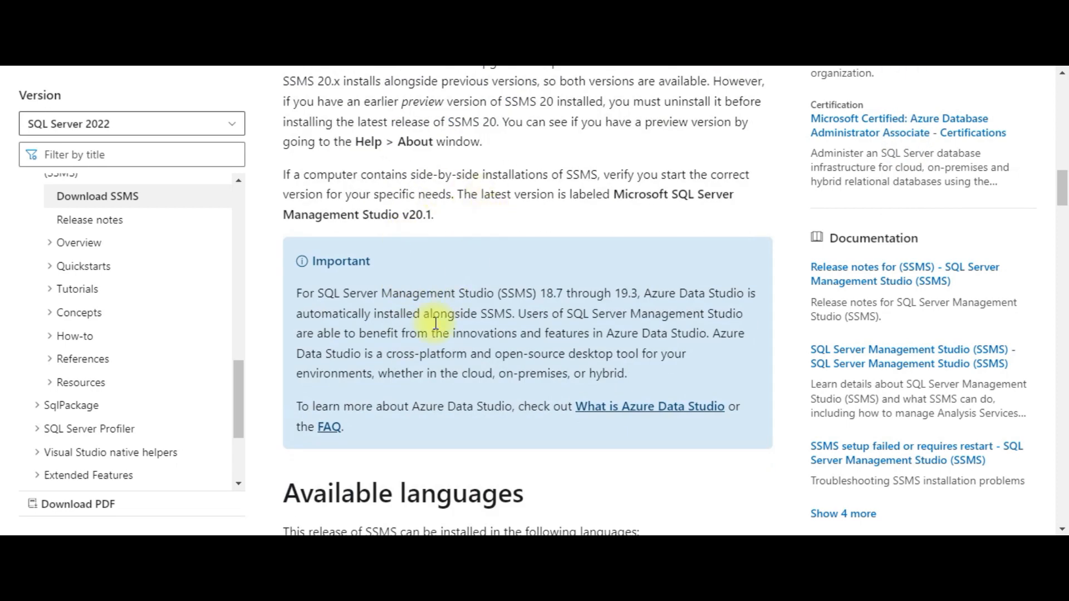
scroll(437, 374, "down", 3)
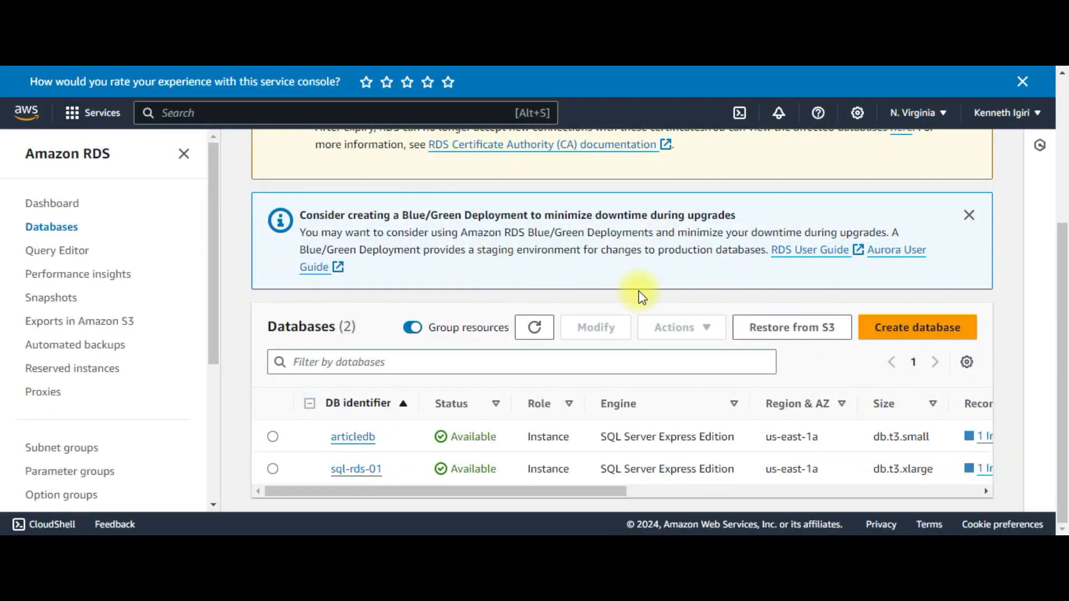
Step: Switch to the AWS console, open the RDS dashboard and list the DB instances in the N. Virginia region
scroll(640, 294, "up", 5)
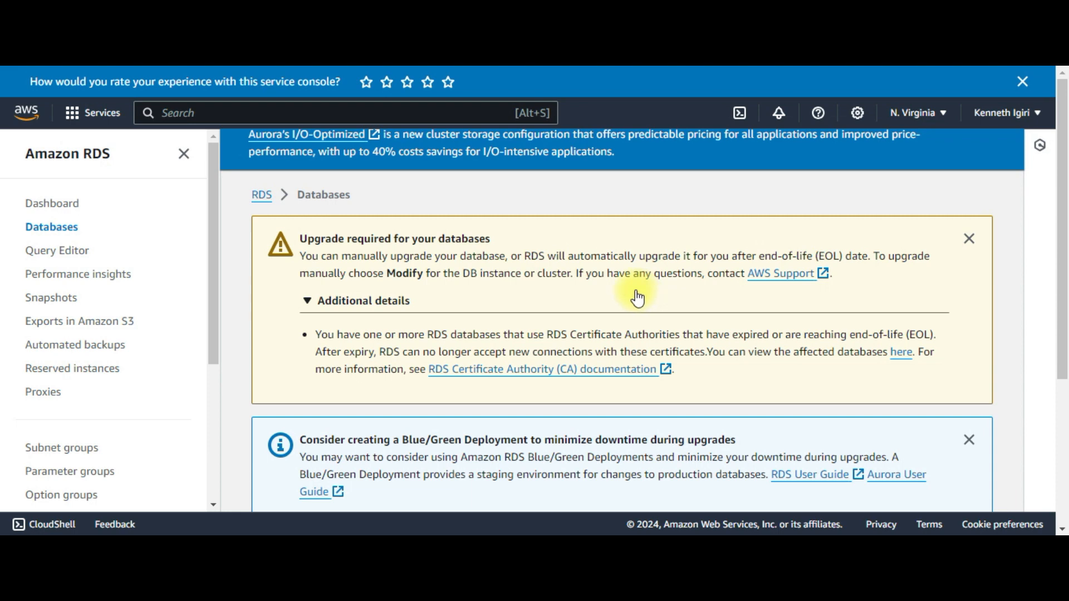
left_click(86, 112)
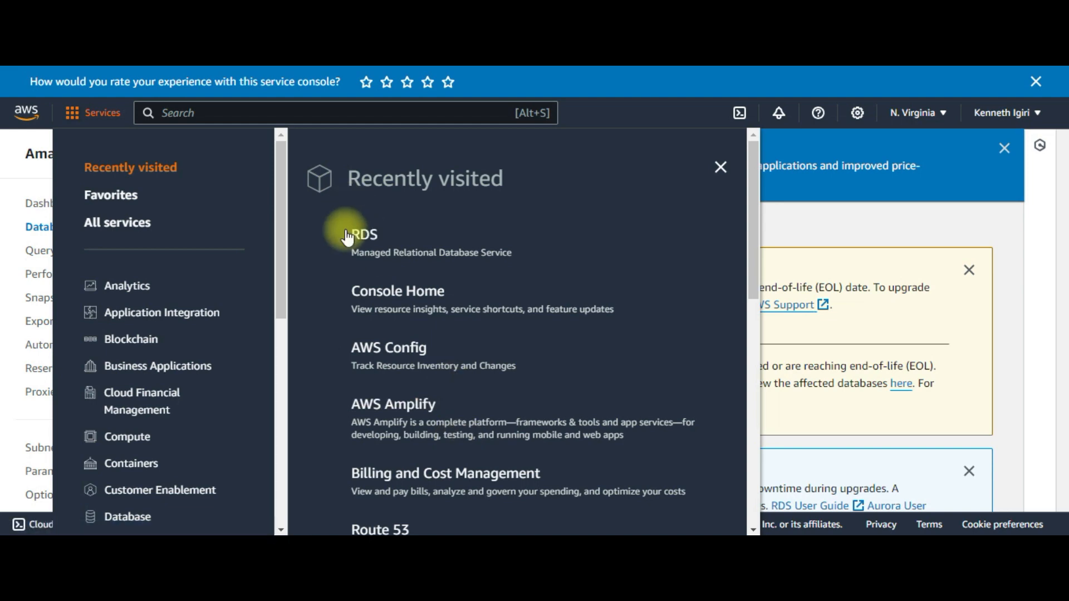
left_click(577, 309)
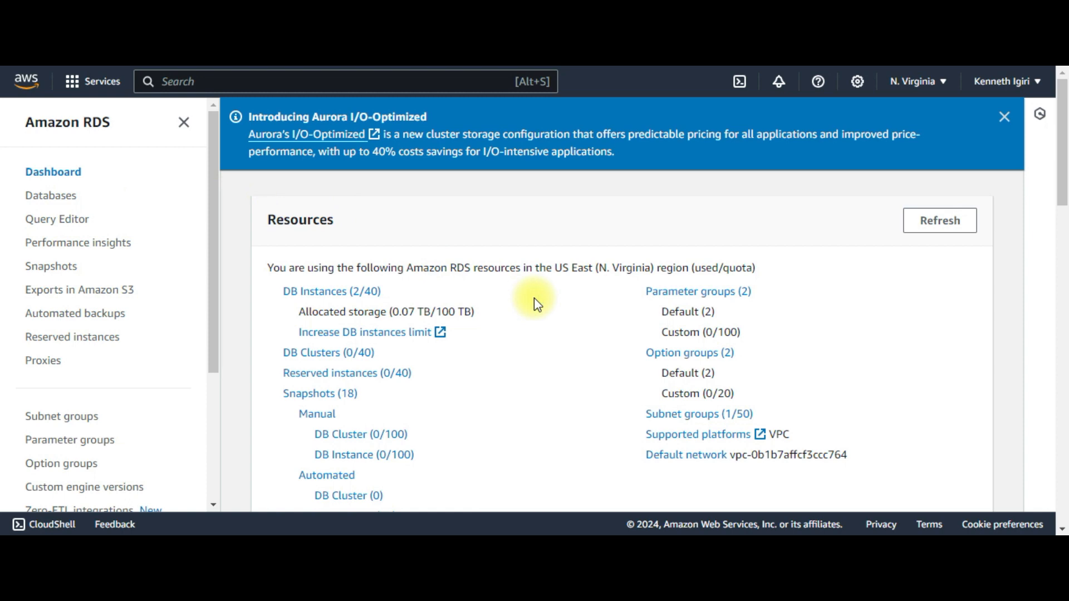
left_click(376, 293)
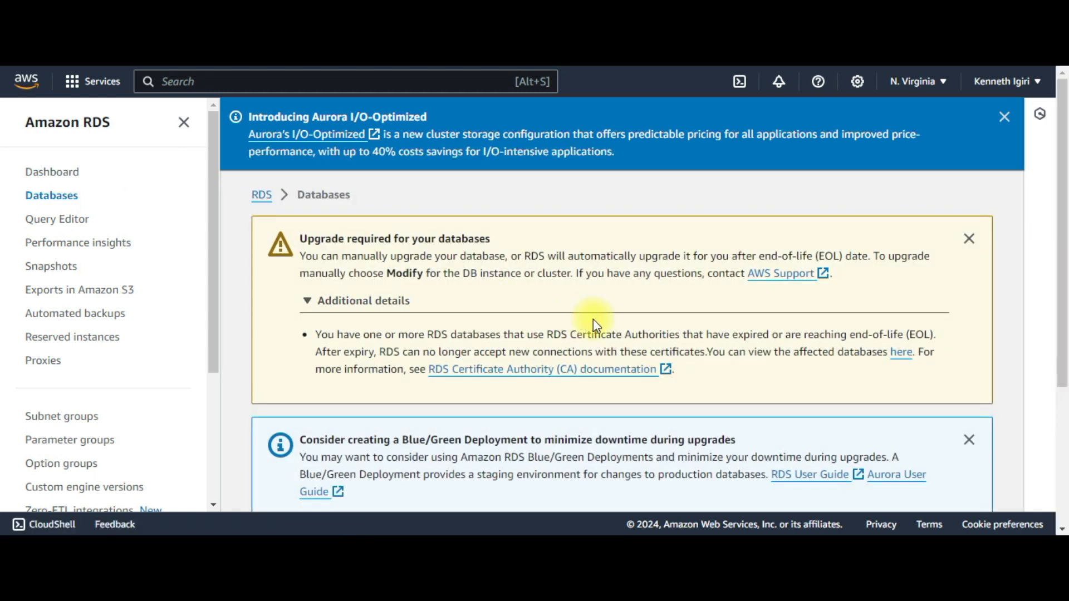
scroll(592, 319, "down", 5)
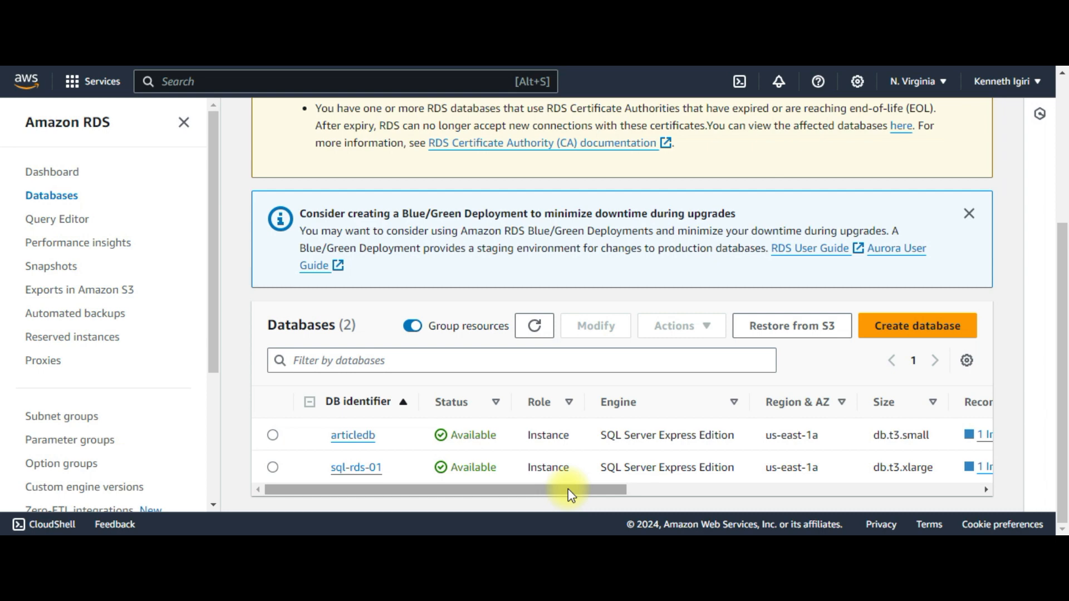
Step: Examine the databases table's columns from engine and size through CPU, current activity, VPC and Multi-AZ
left_click_drag(381, 489, 496, 501)
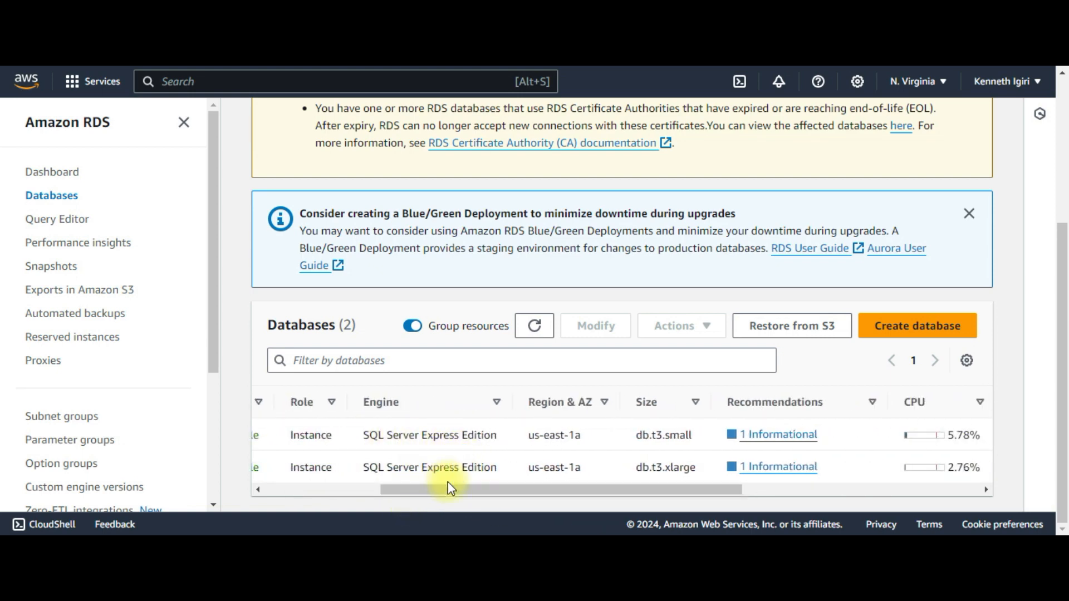
left_click_drag(580, 491, 695, 497)
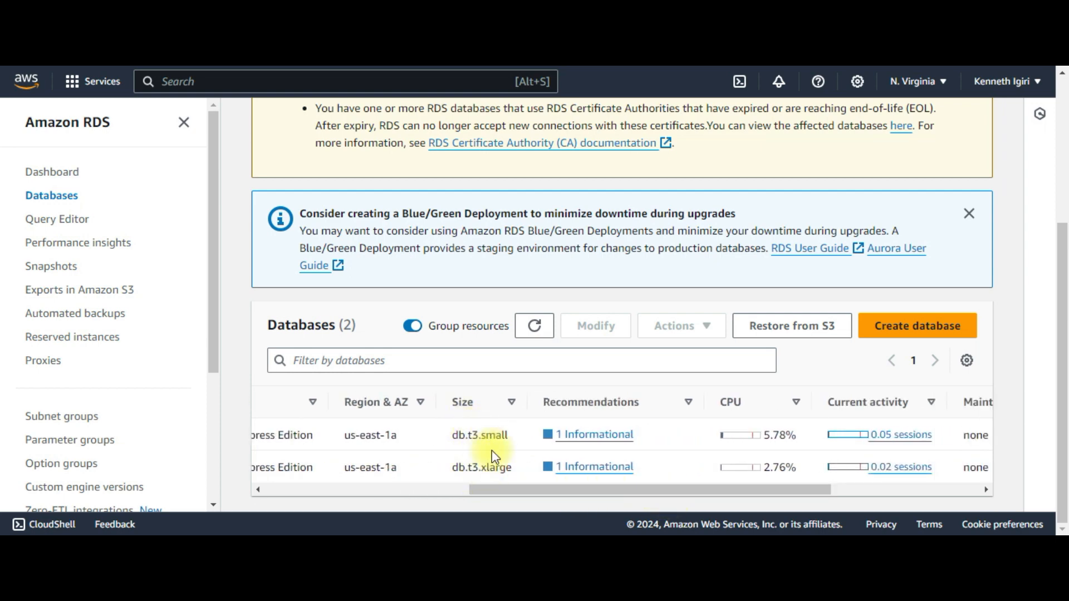
left_click_drag(553, 493, 756, 493)
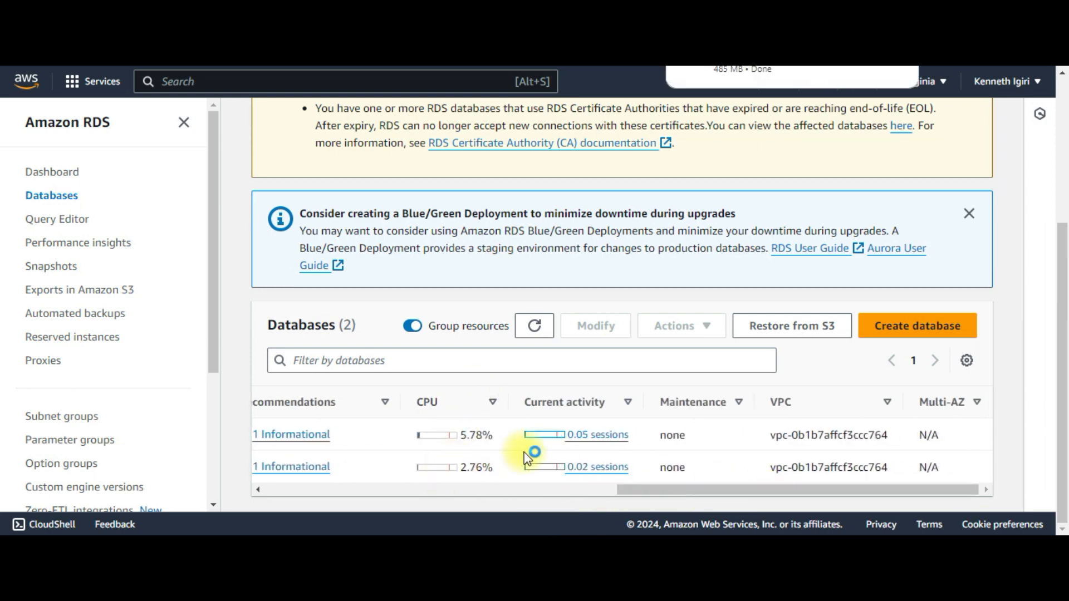
left_click_drag(703, 496, 280, 484)
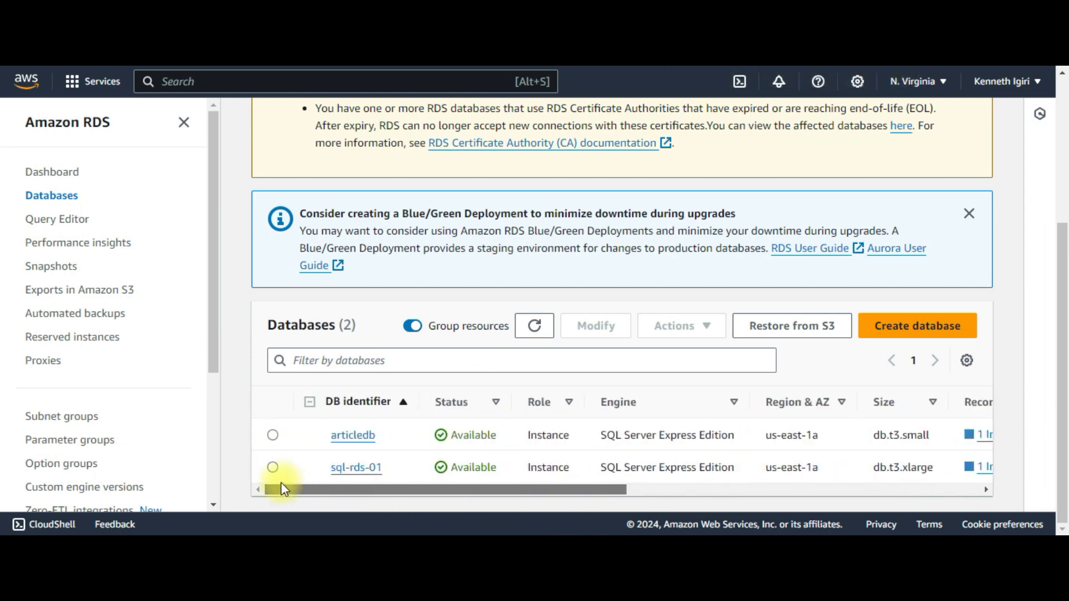
Step: Open the sql-rds-01 database instance and review its summary
left_click(343, 467)
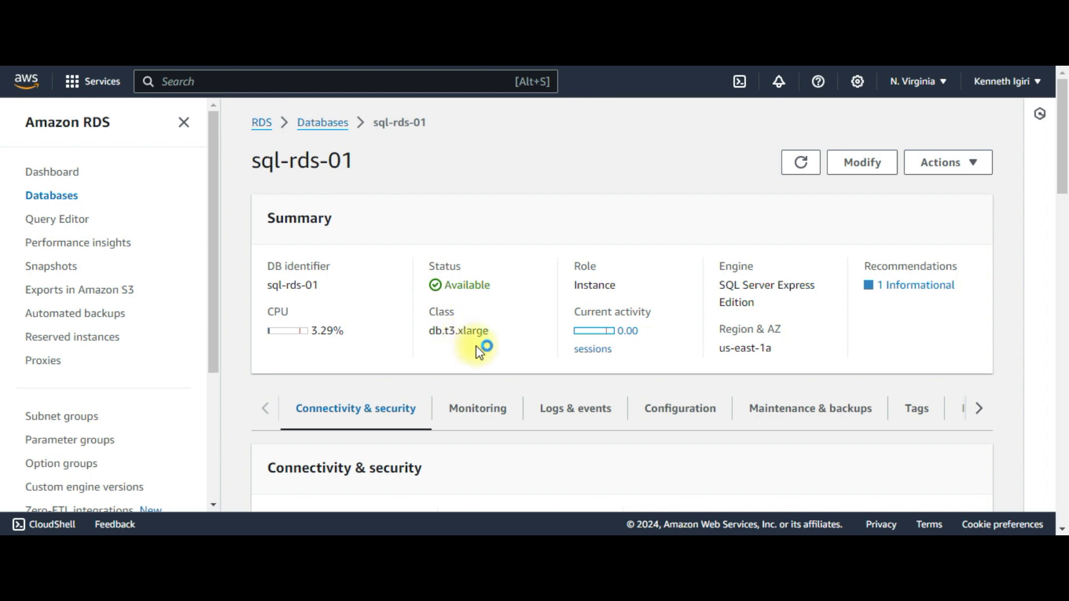
scroll(481, 348, "down", 3)
scroll(479, 350, "down", 3)
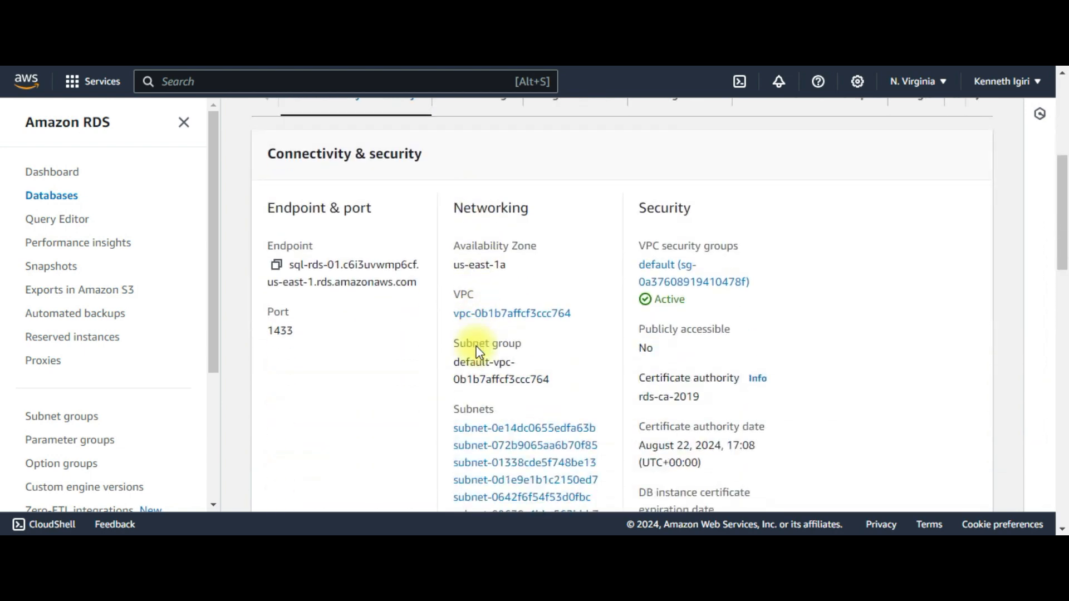
scroll(480, 351, "up", 6)
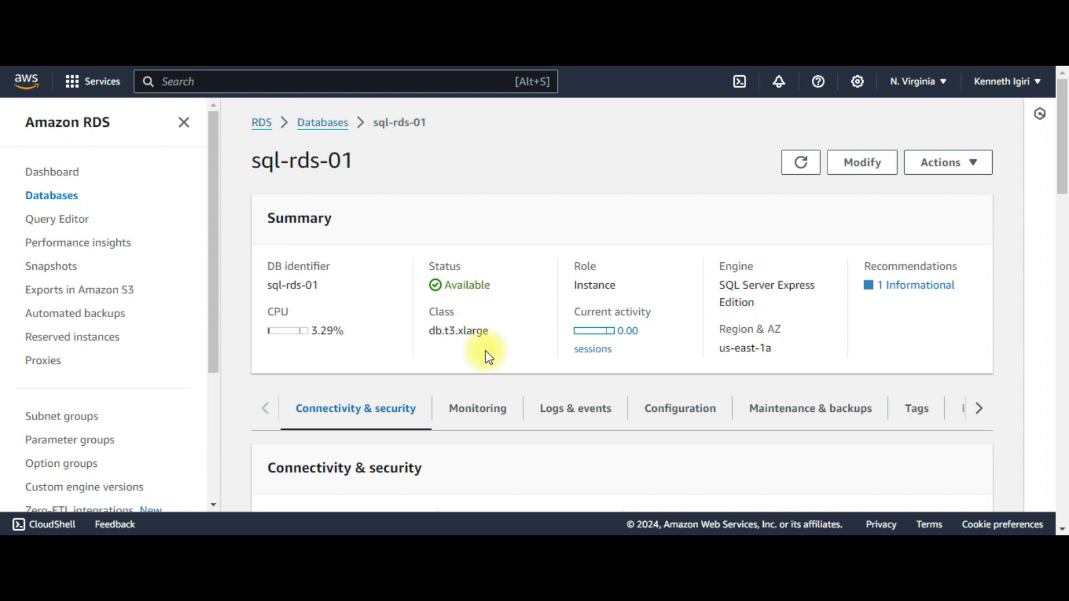
scroll(488, 357, "down", 2)
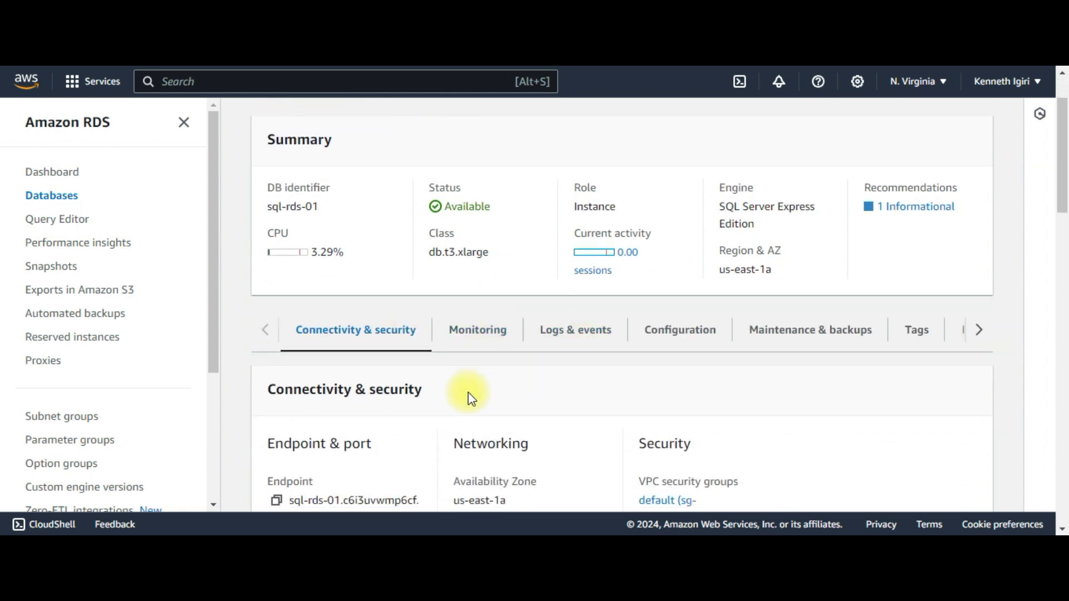
scroll(470, 396, "up", 2)
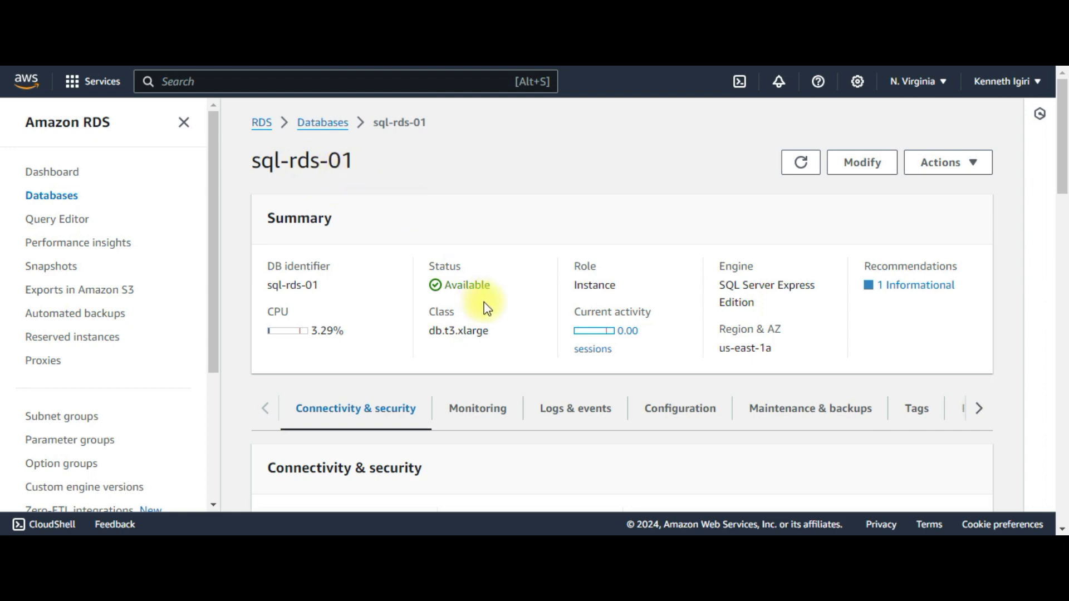
Step: Examine the instance's connectivity and security details: endpoint, port, availability zone, VPC, subnets, security groups and certificate authority
scroll(489, 309, "down", 10)
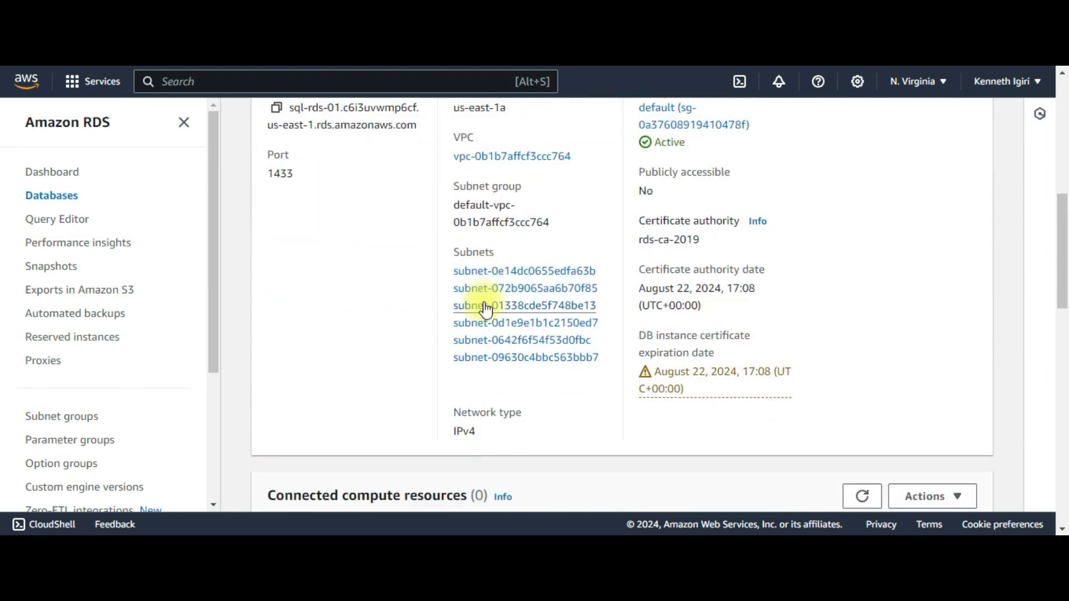
scroll(485, 309, "up", 4)
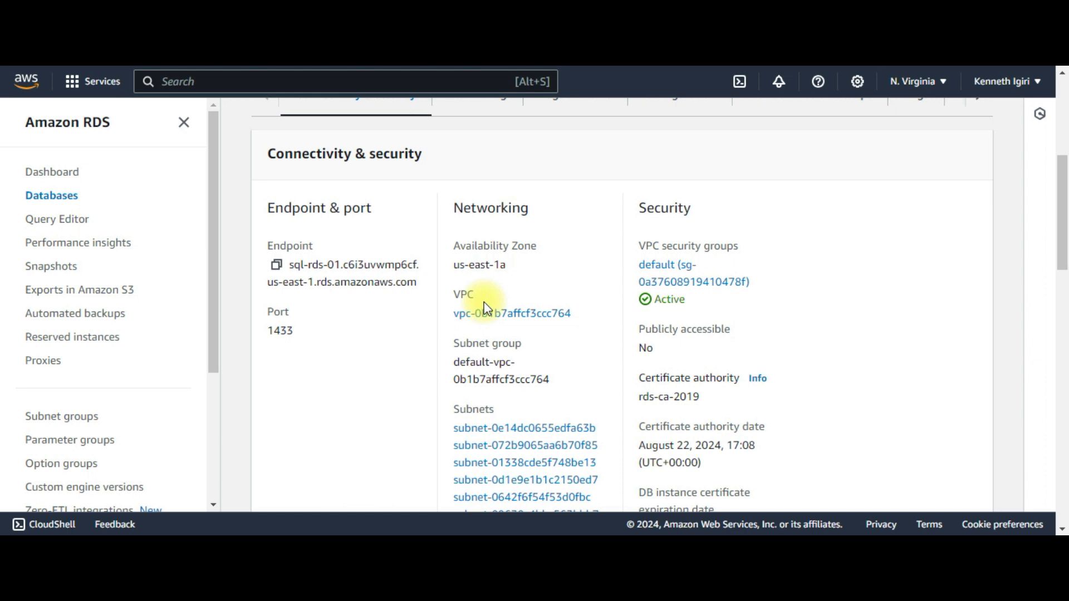
scroll(486, 308, "down", 2)
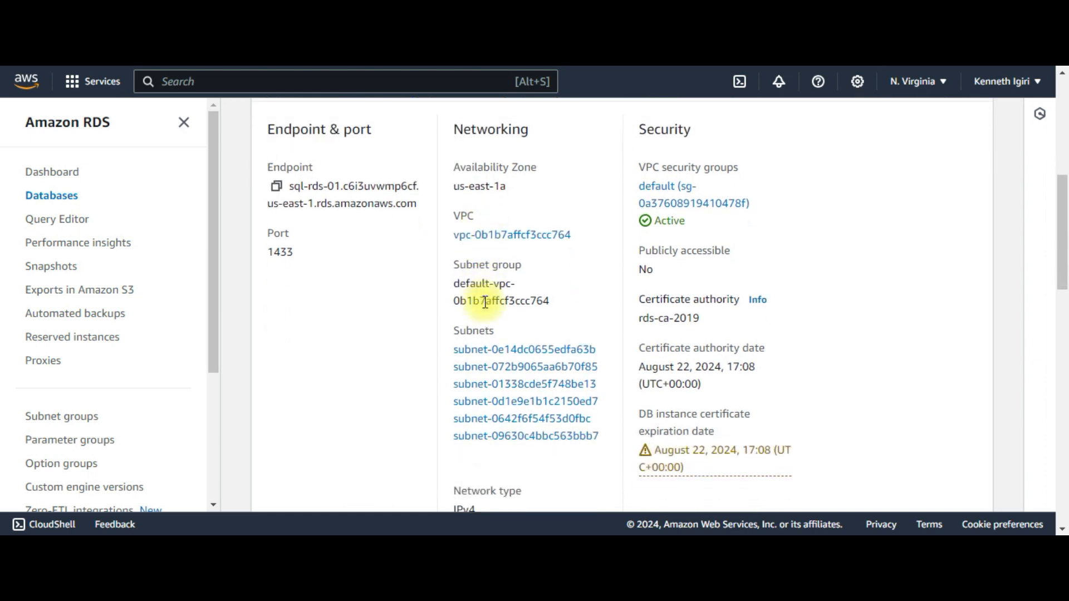
scroll(485, 302, "up", 2)
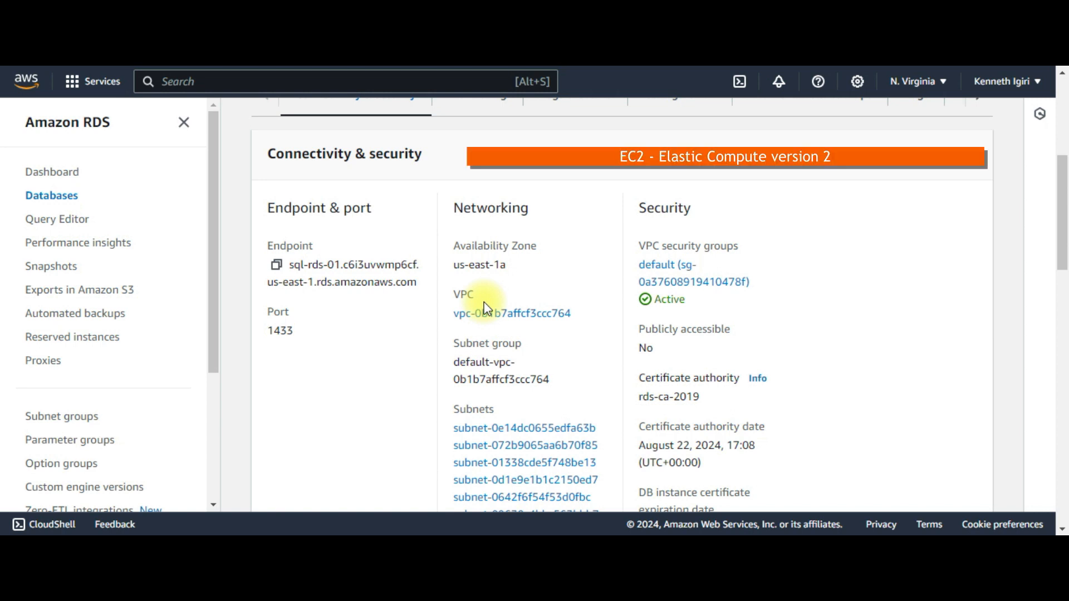
left_click(485, 310)
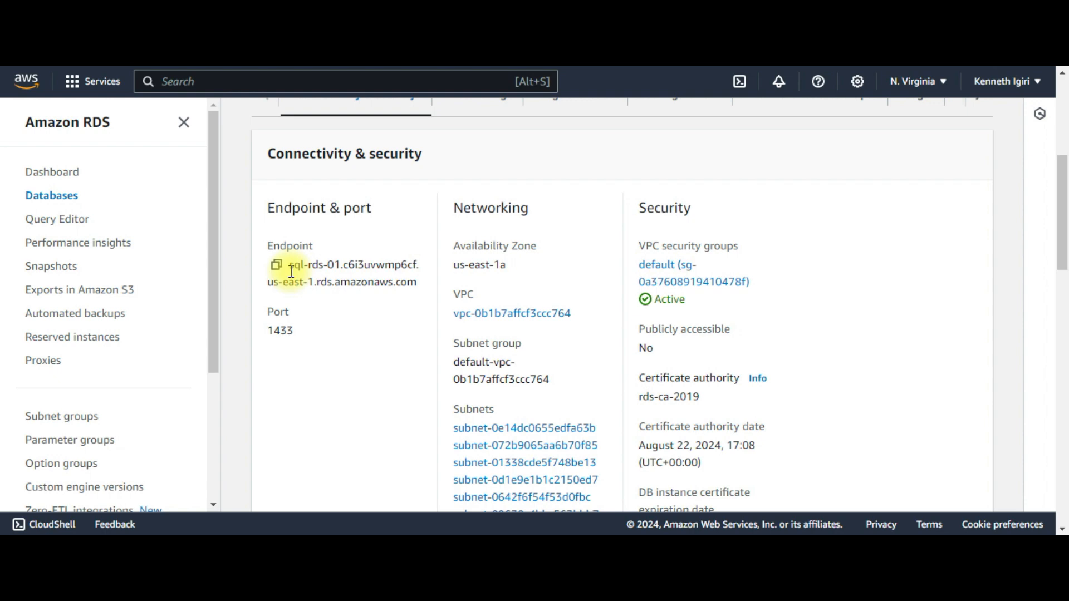
scroll(379, 328, "up", 3)
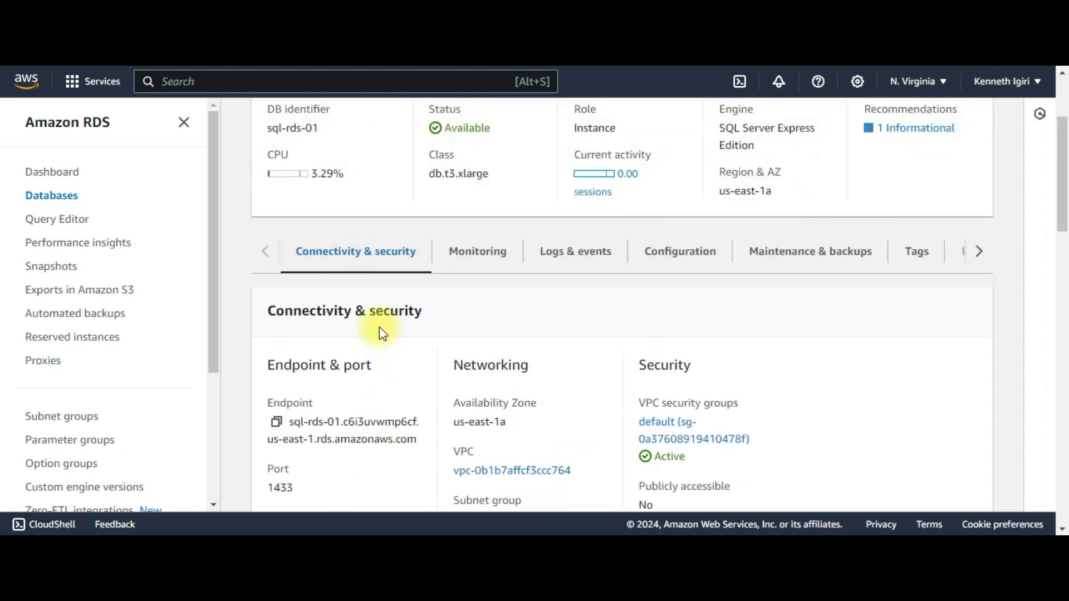
scroll(380, 329, "down", 3)
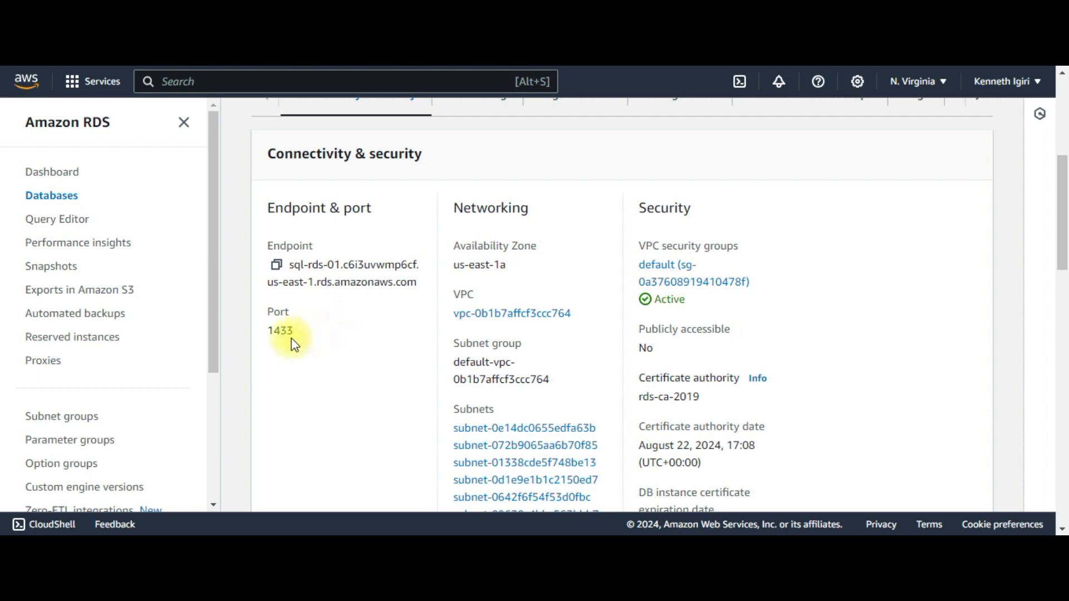
scroll(279, 341, "down", 2)
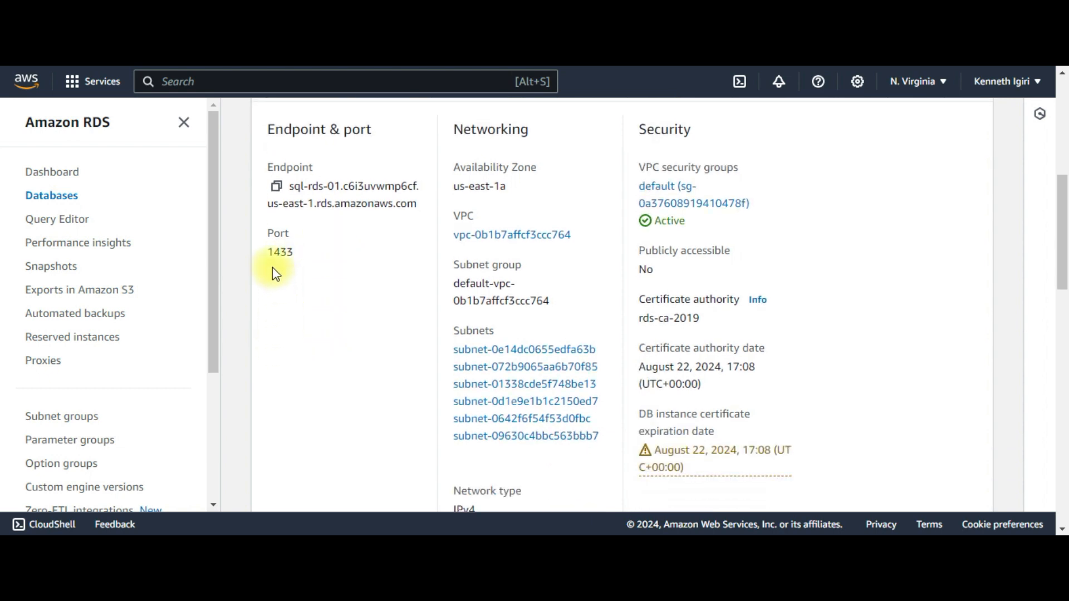
left_click(288, 264)
left_click(457, 195)
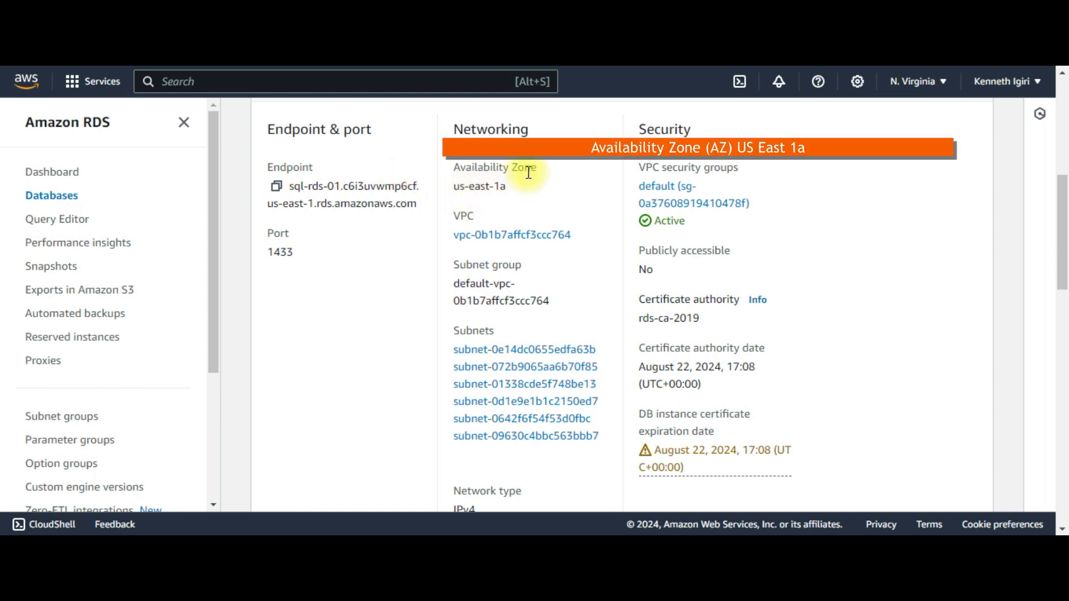
left_click(462, 230)
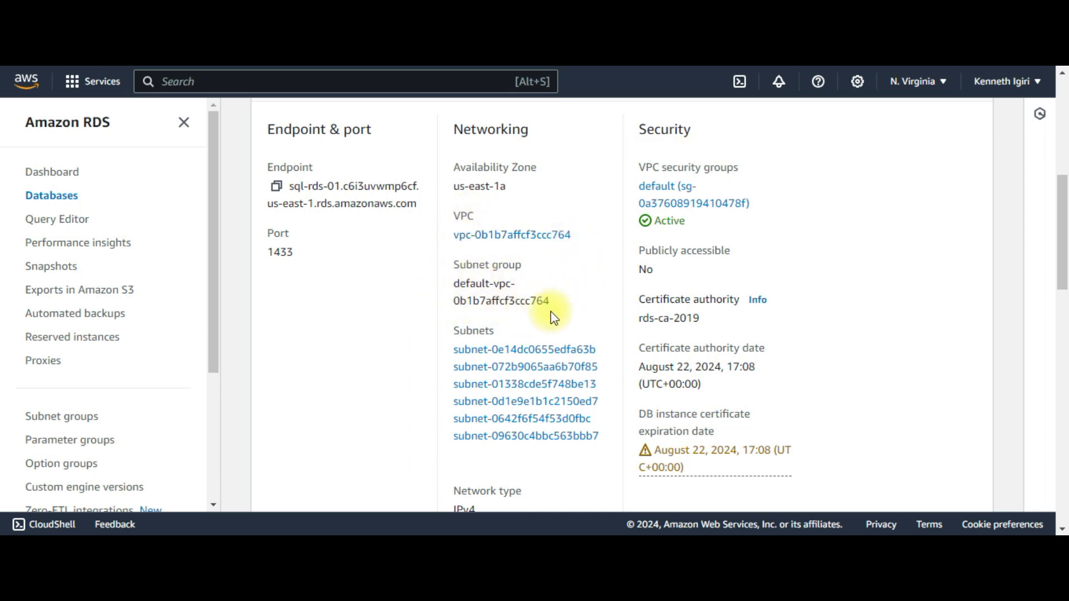
scroll(553, 313, "down", 3)
scroll(549, 367, "up", 3)
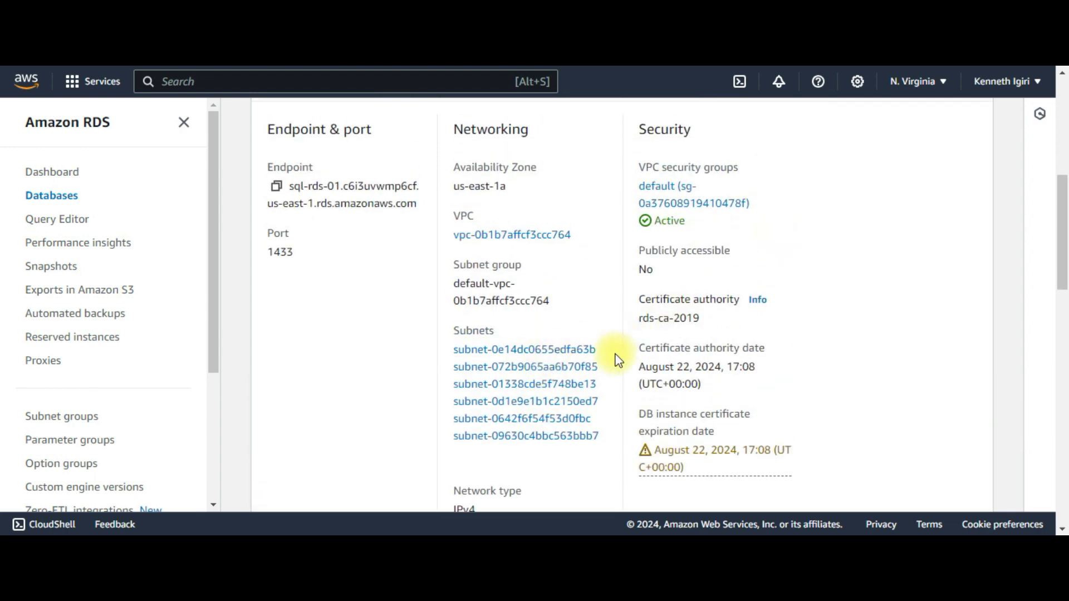
Step: Review the instance's connected compute resources, security group rules and replication sections
scroll(616, 390, "down", 5)
scroll(615, 371, "down", 1)
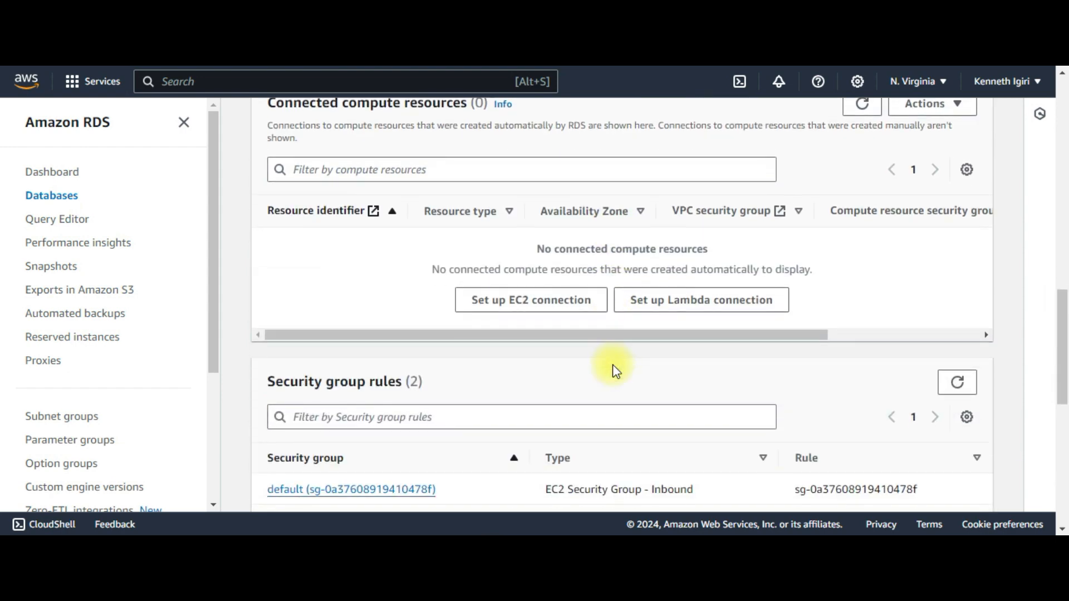
scroll(615, 371, "down", 1)
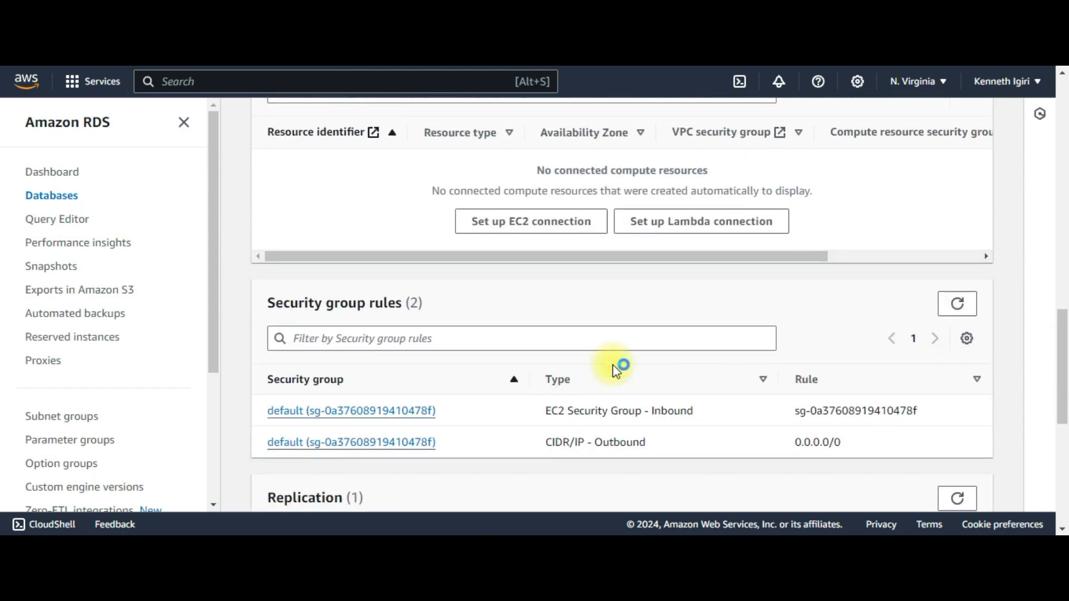
scroll(615, 372, "down", 2)
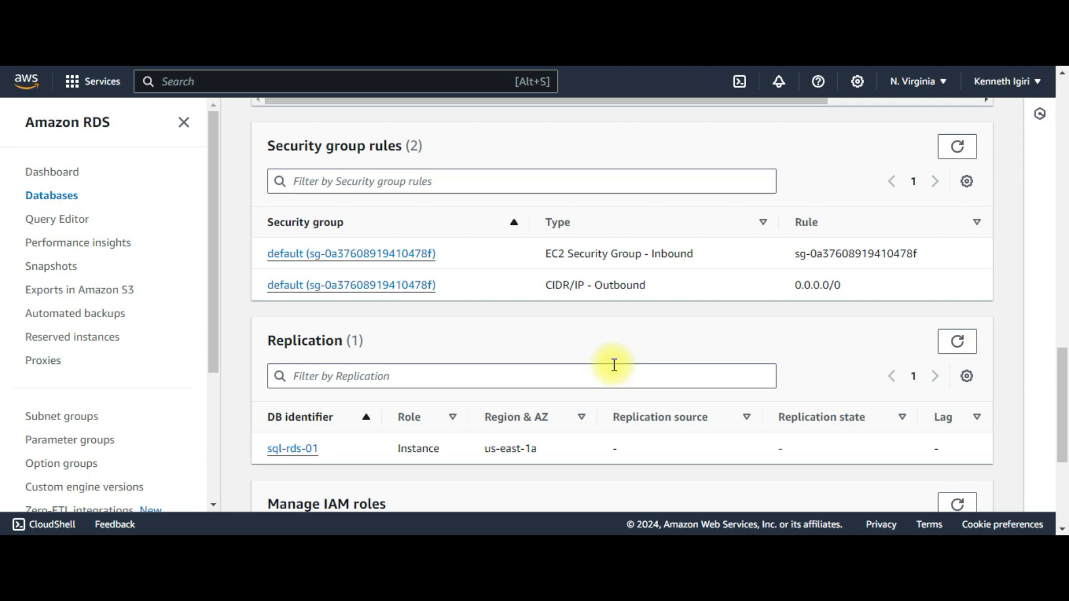
Step: Finish reviewing the sql-rds-01 details and open the list of running EC2 instances
scroll(614, 365, "down", 3)
scroll(615, 372, "up", 17)
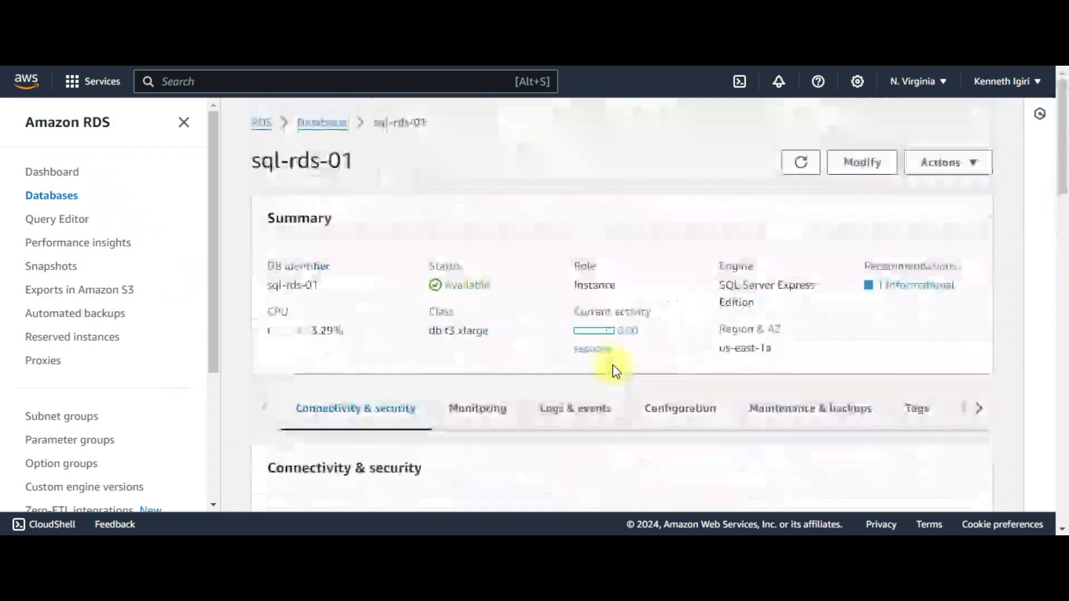
scroll(616, 372, "down", 4)
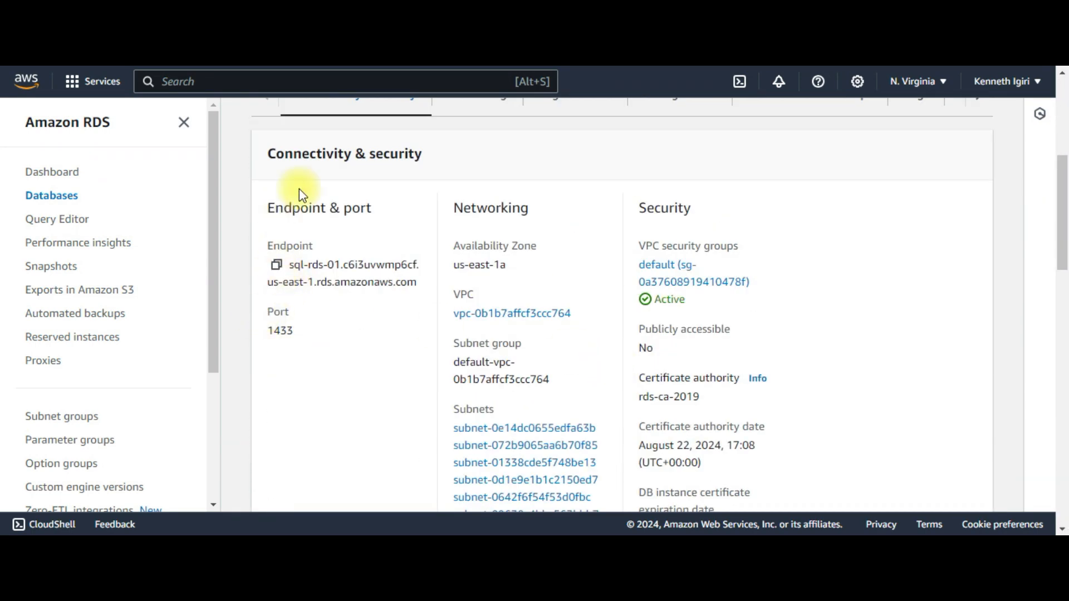
scroll(419, 278, "up", 4)
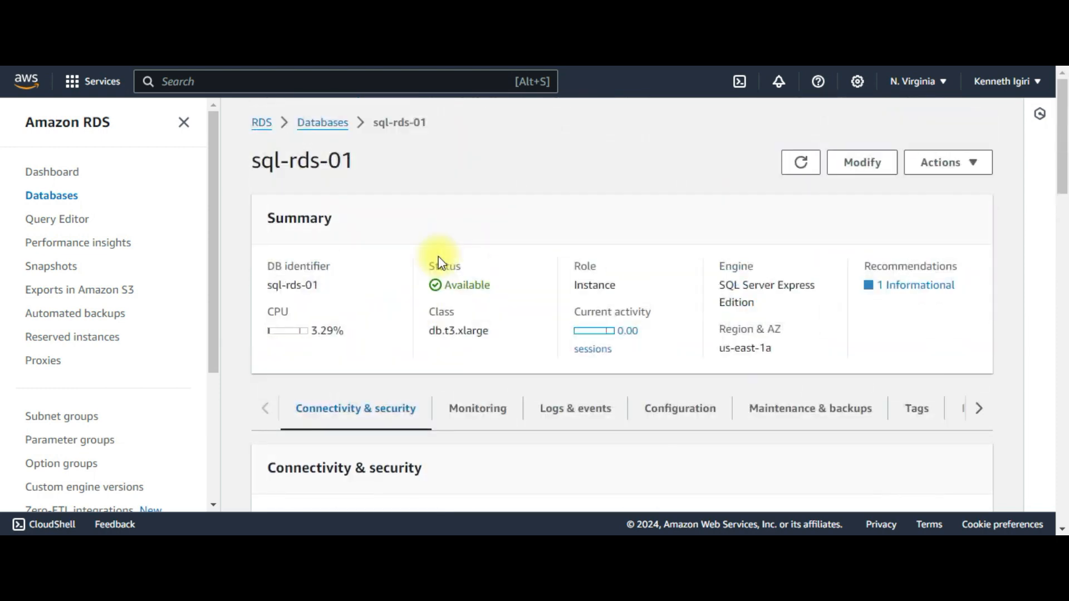
left_click(81, 81)
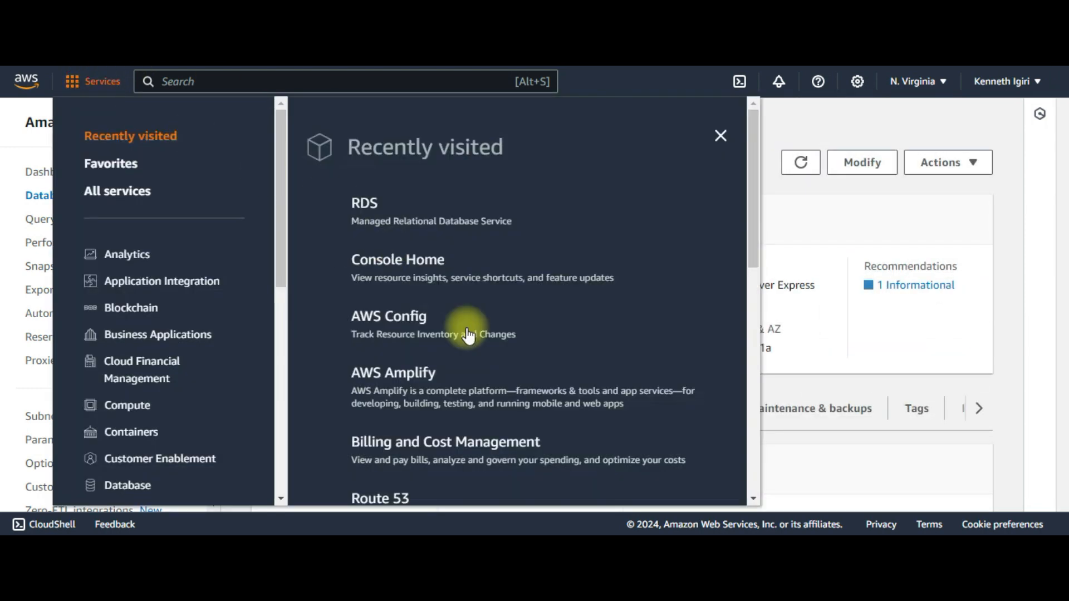
scroll(472, 339, "down", 5)
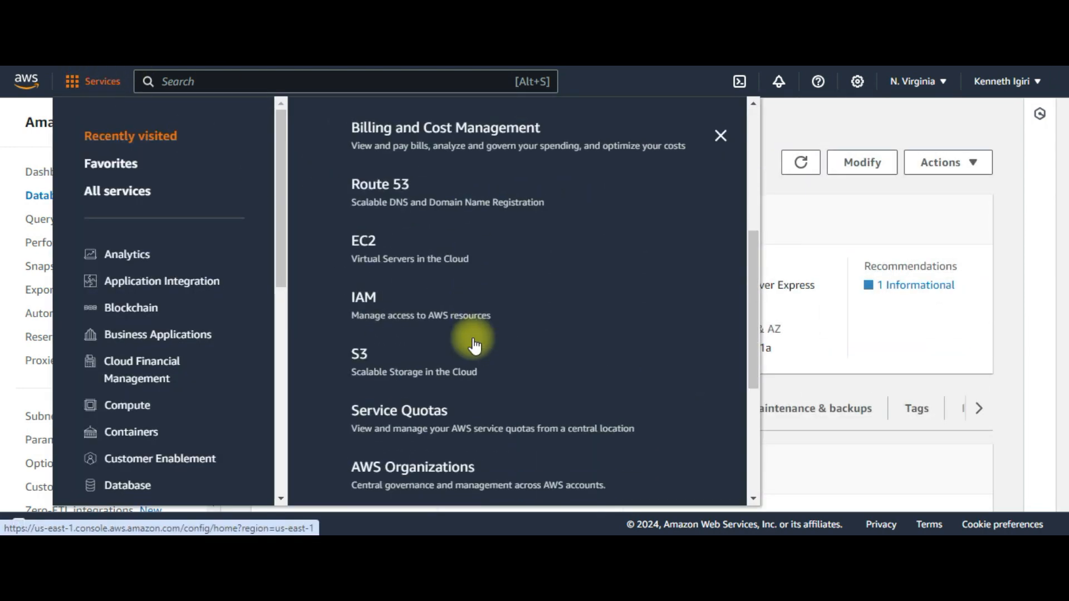
left_click(363, 248)
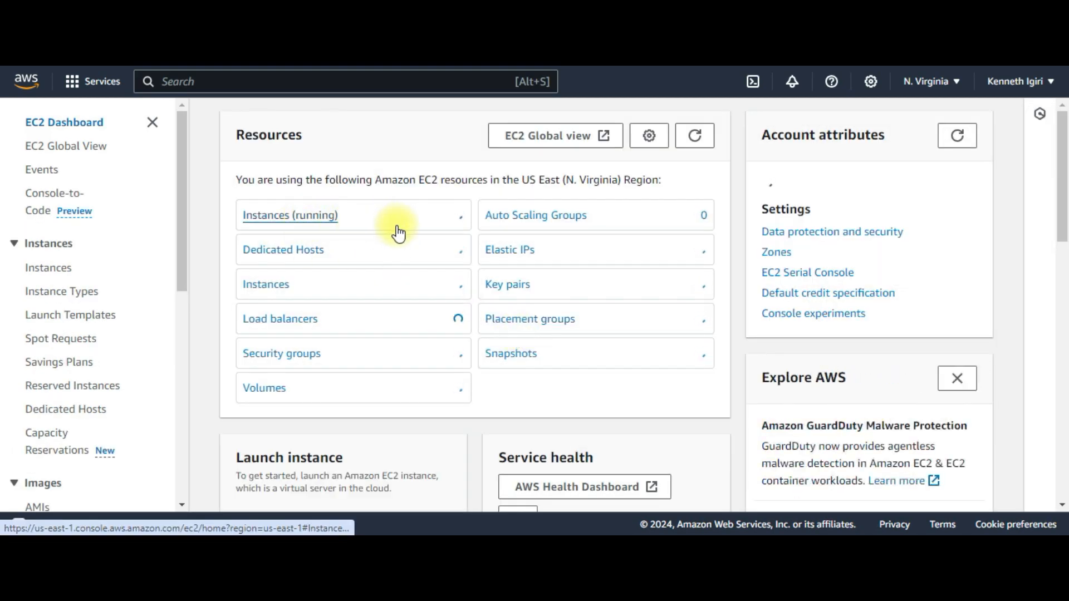
left_click(284, 216)
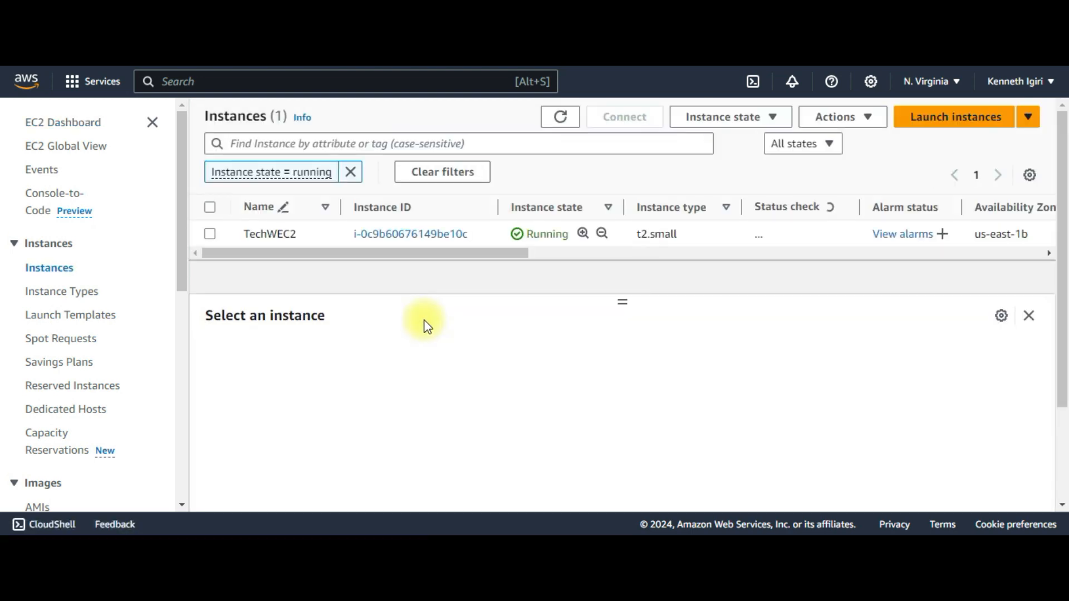
Step: Select the TechWEC2 instance and bring up its RDP client connection options
left_click(209, 234)
left_click(615, 116)
scroll(142, 314, "down", 4)
scroll(172, 310, "up", 4)
left_click(217, 233)
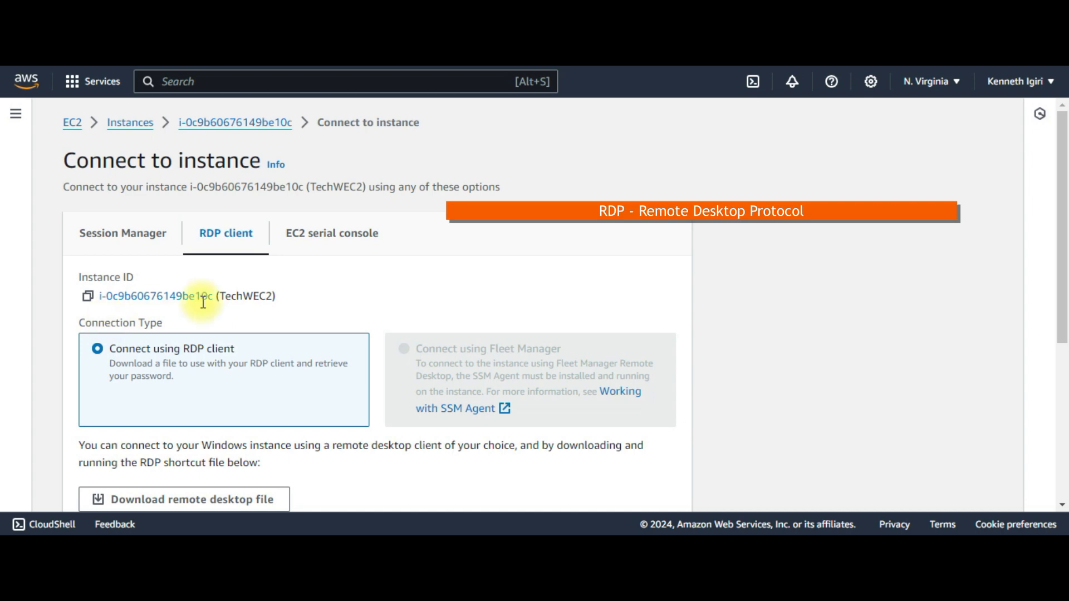
Step: Examine the RDP connection details: connection type, remote desktop file, public DNS, username and password retrieval
scroll(282, 325, "down", 3)
scroll(282, 324, "down", 2)
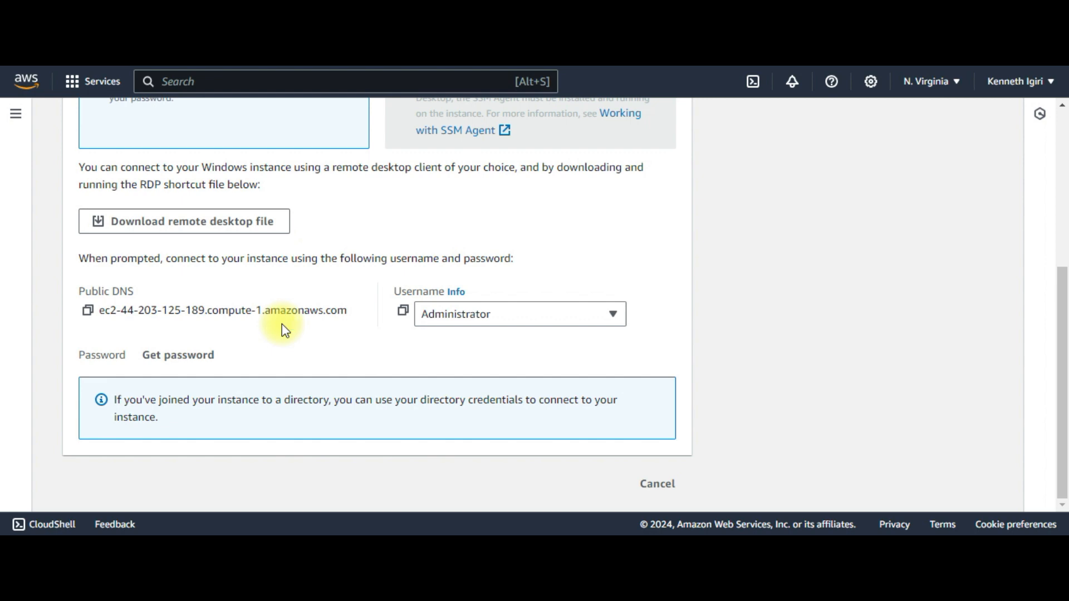
scroll(330, 332, "up", 1)
scroll(332, 338, "up", 5)
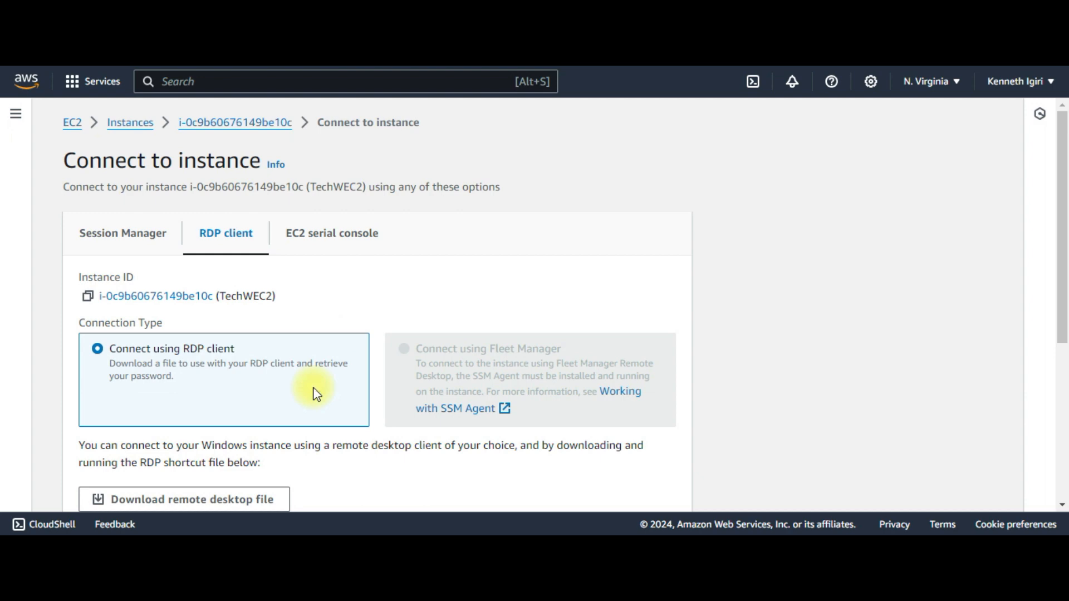
scroll(316, 393, "down", 3)
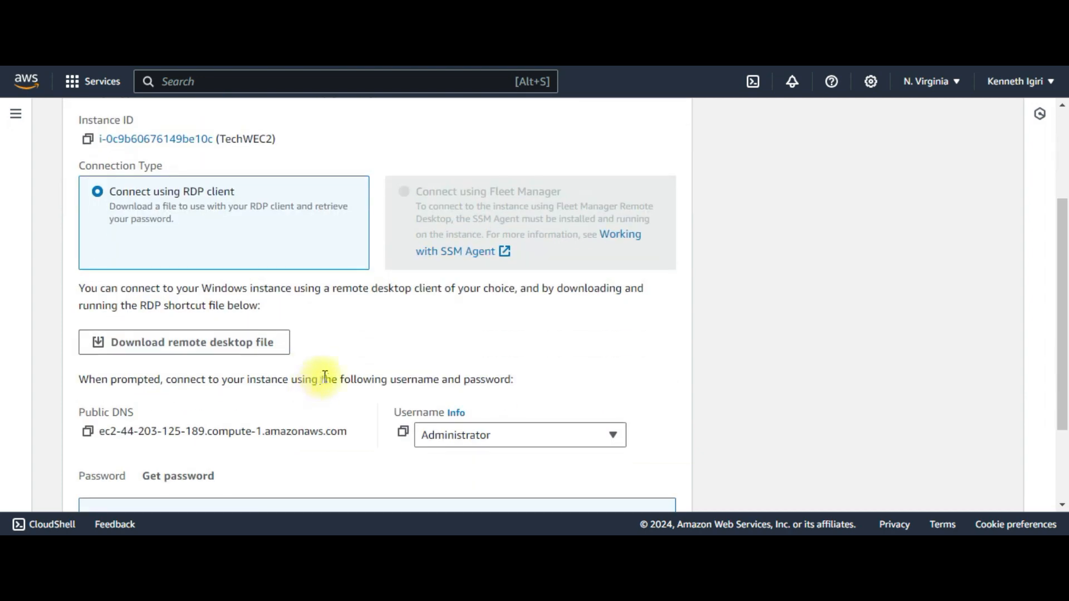
scroll(345, 334, "down", 2)
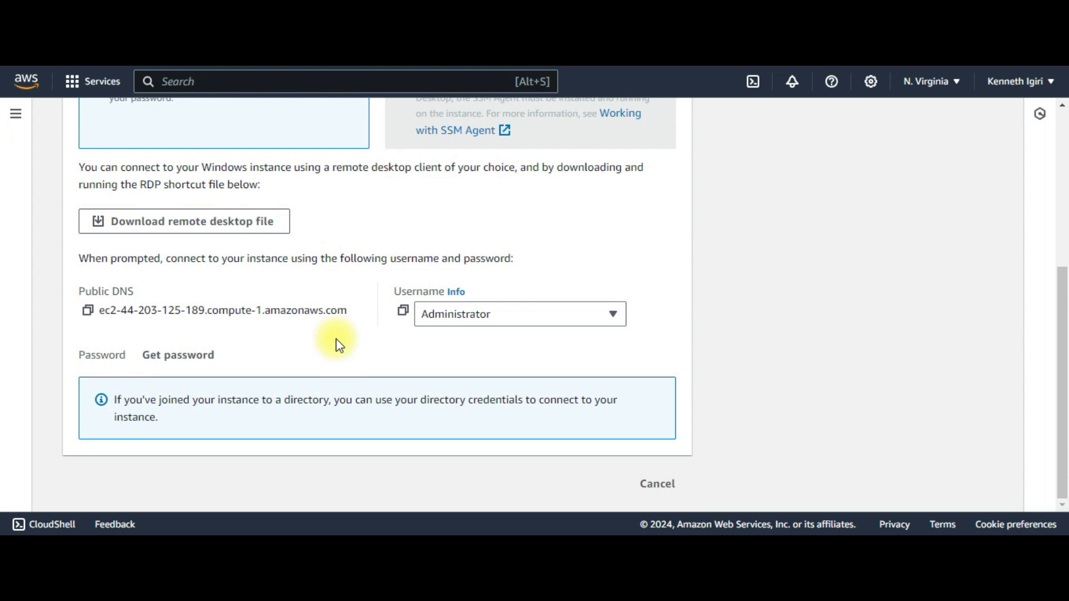
Step: Download TechWEC2's remote desktop file and start the connection with it, keeping clipboard and printer access allowed
left_click(191, 220)
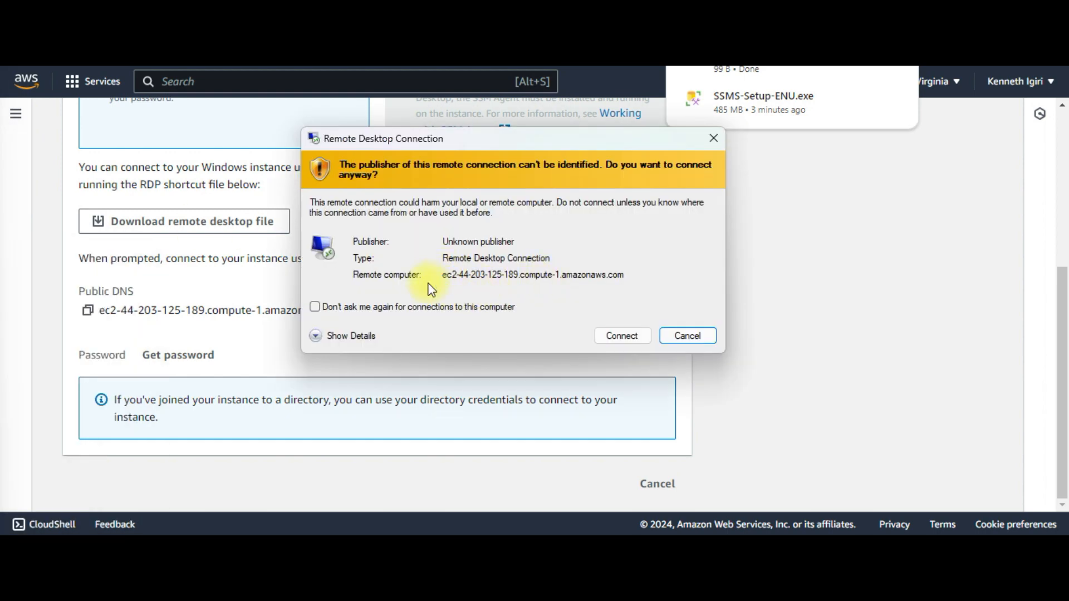
left_click(320, 335)
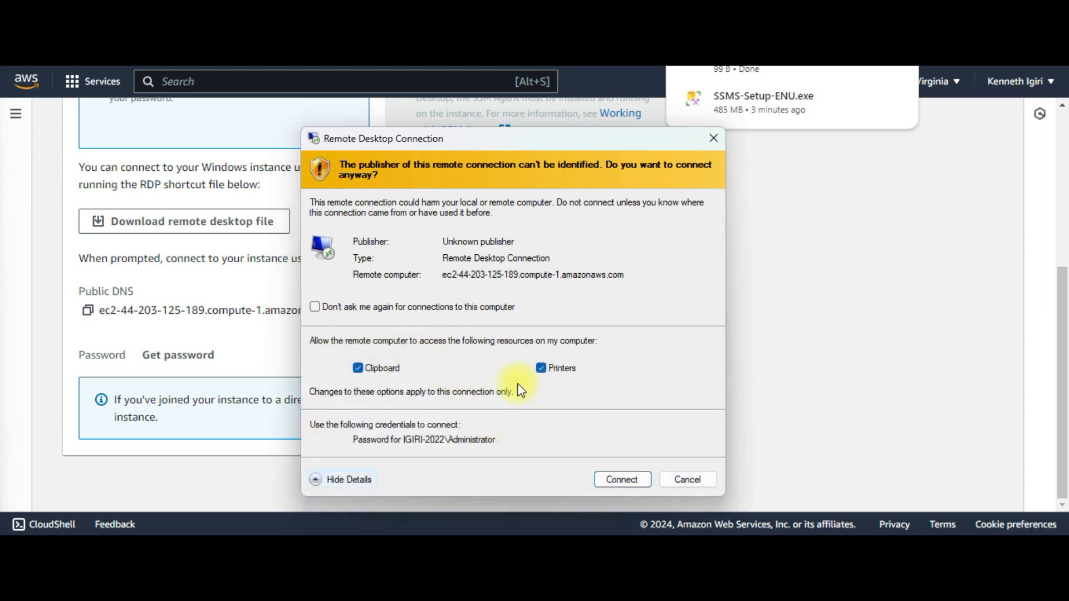
left_click(629, 483)
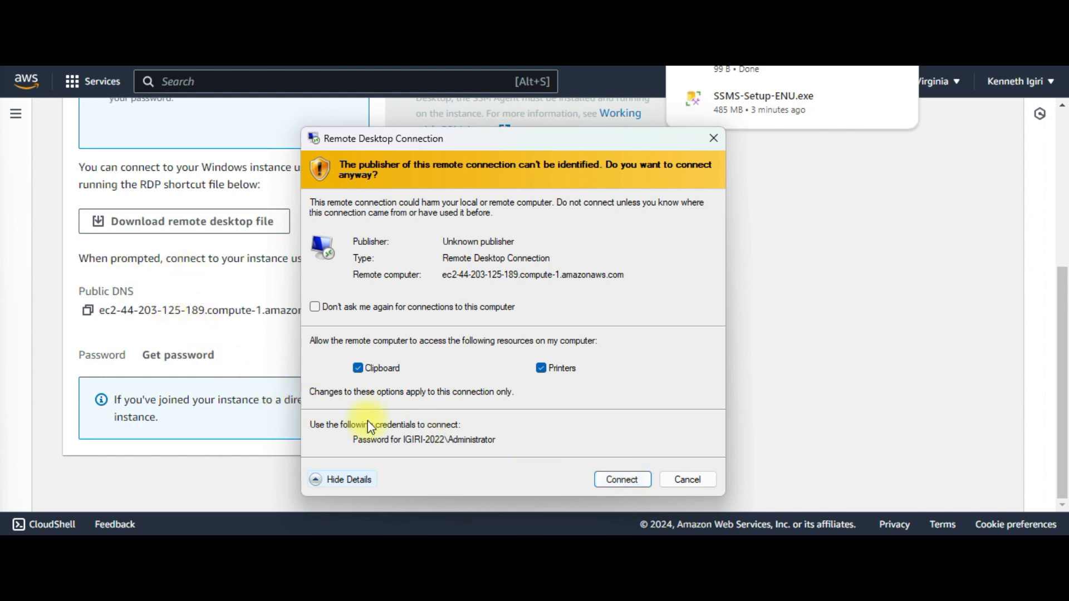
left_click(622, 478)
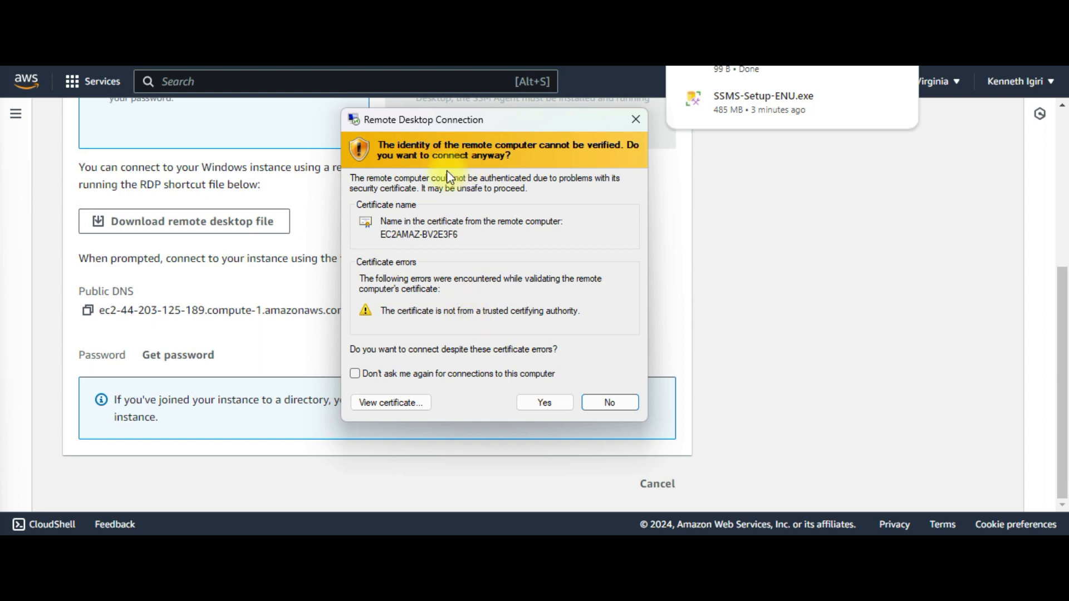
Step: Accept the remote computer's untrusted certificate and maximize the TechWEC2 remote session window
left_click(450, 395)
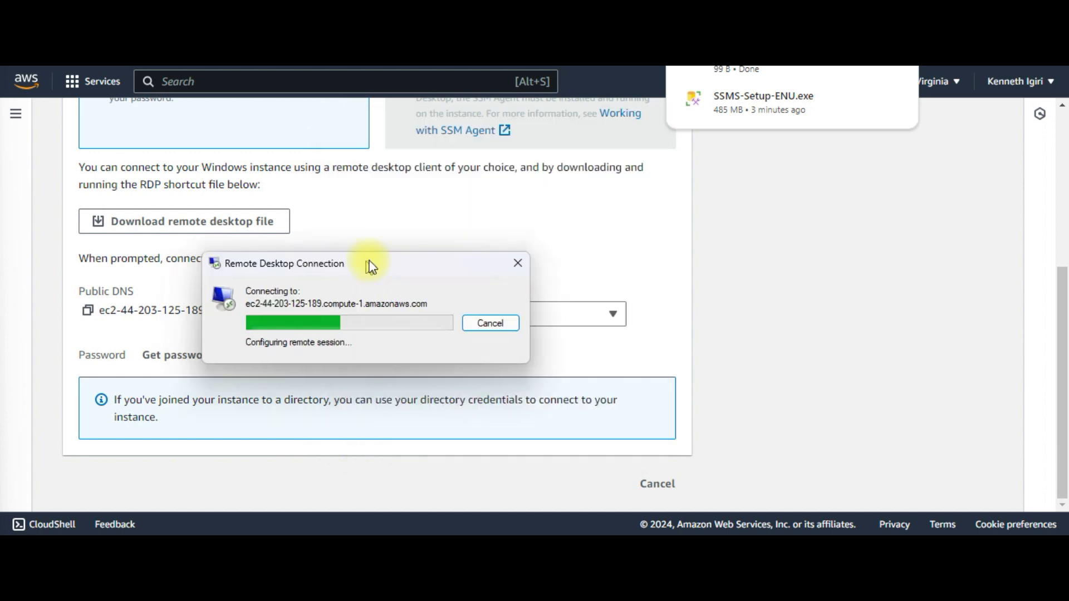
left_click_drag(370, 265, 501, 221)
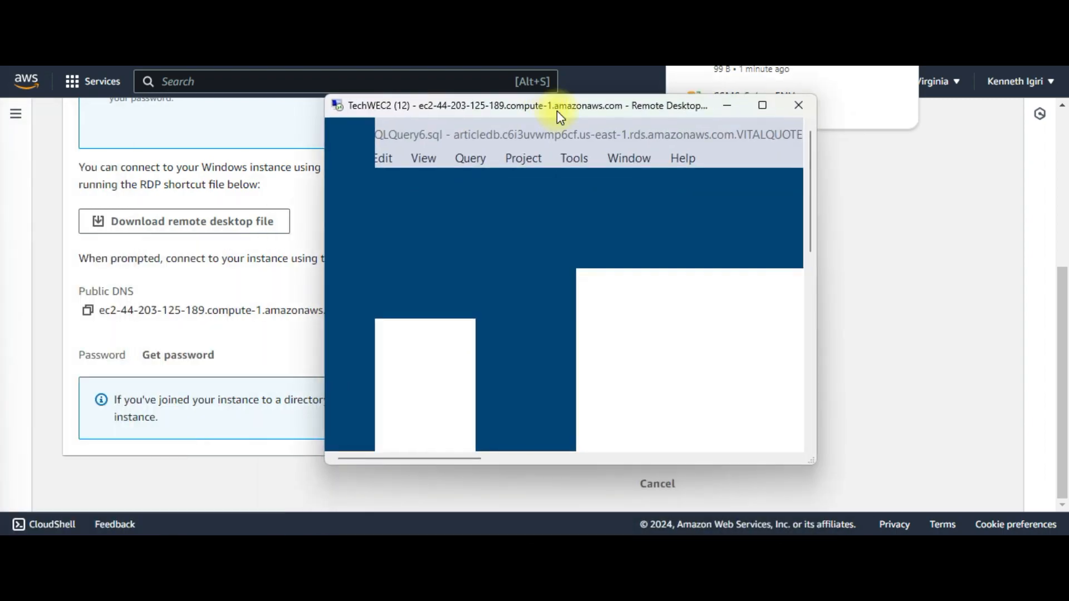
left_click(763, 112)
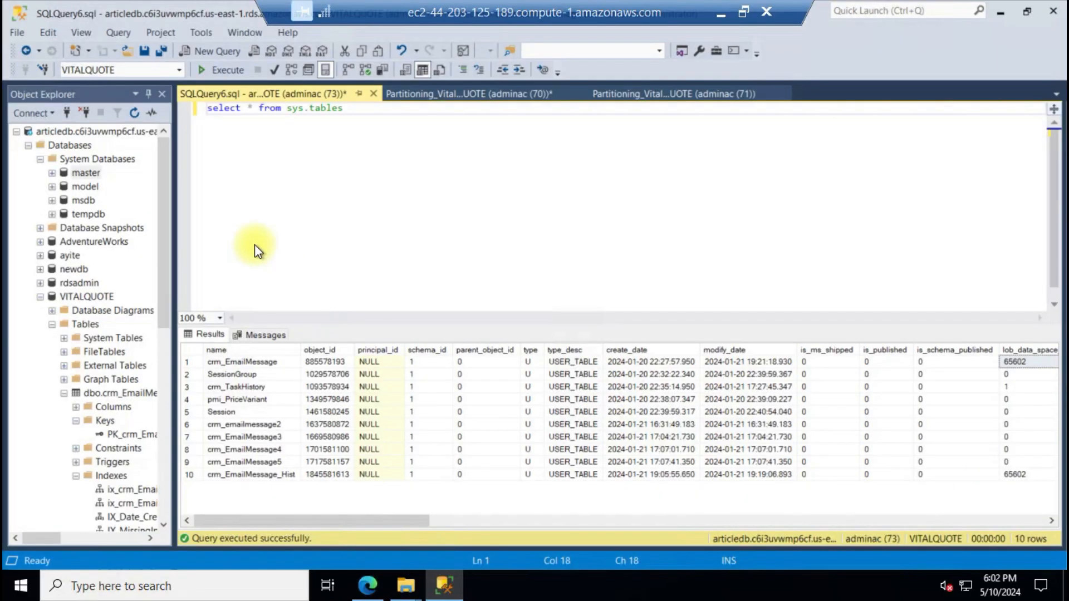
Step: Disconnect the articledb server and close both Management Studio, without saving the modified queries, and the Edge browser
left_click(28, 145)
left_click(16, 131)
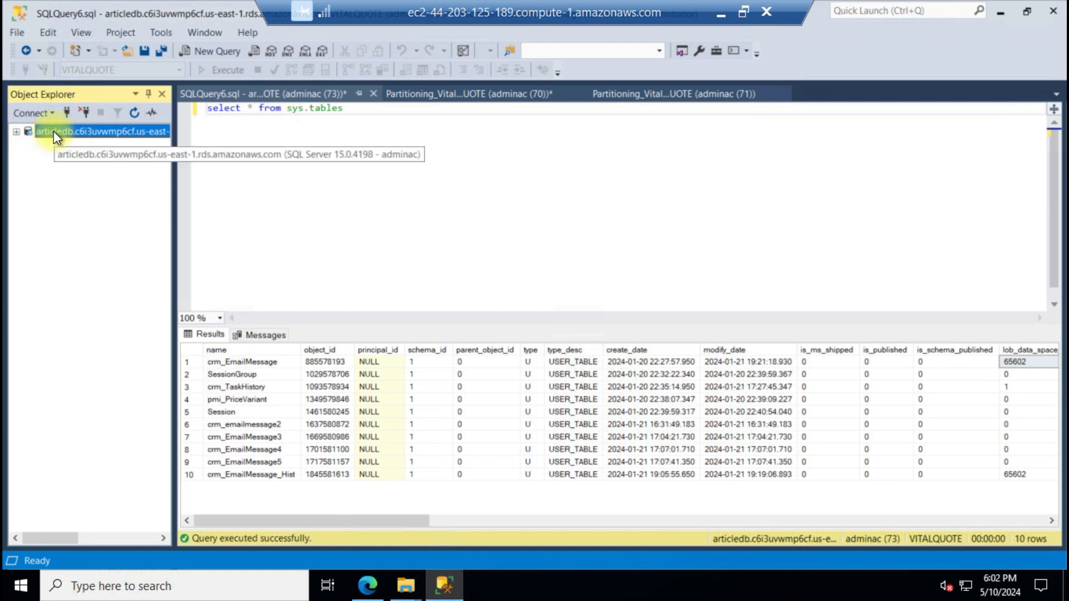
right_click(53, 131)
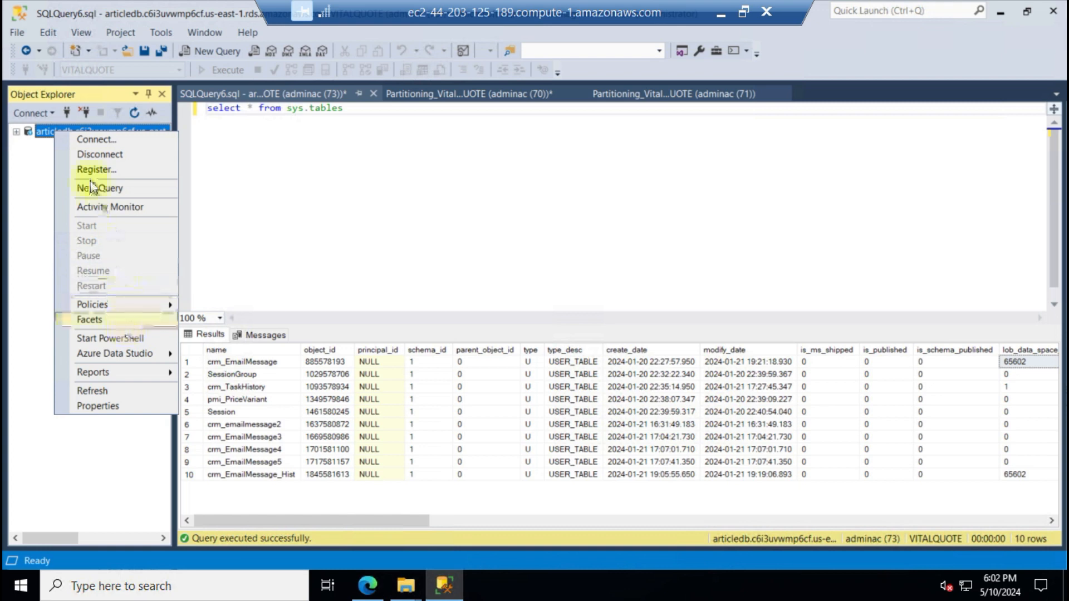
left_click(133, 161)
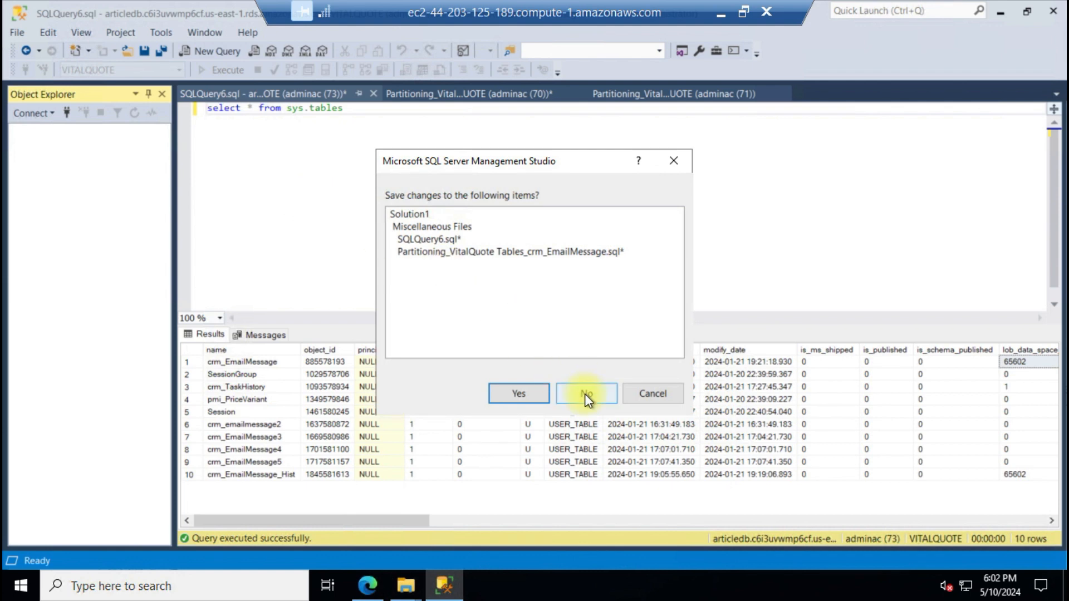
left_click(585, 393)
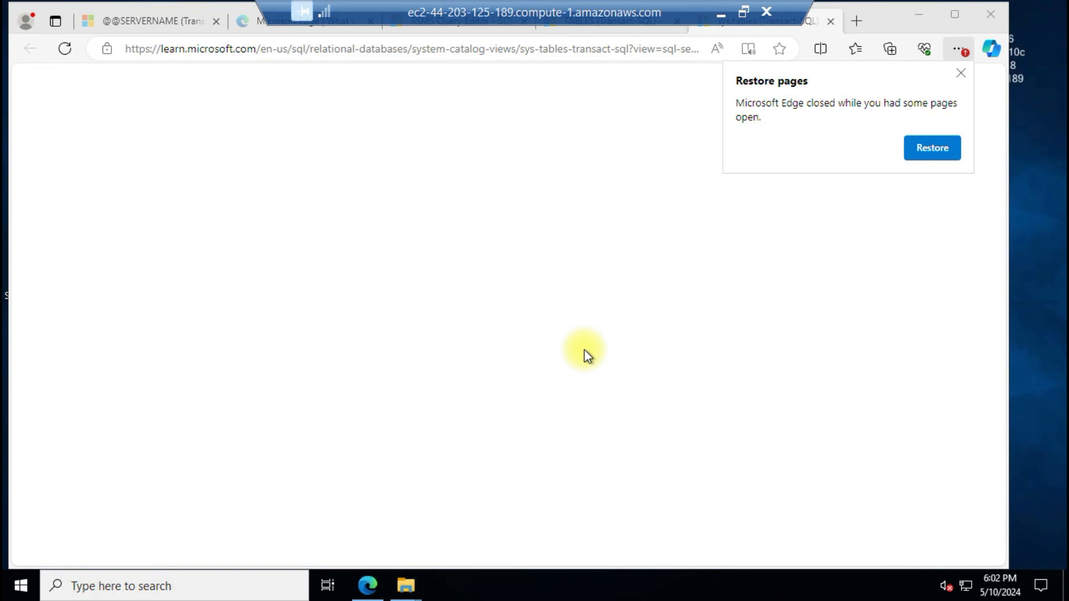
left_click(984, 18)
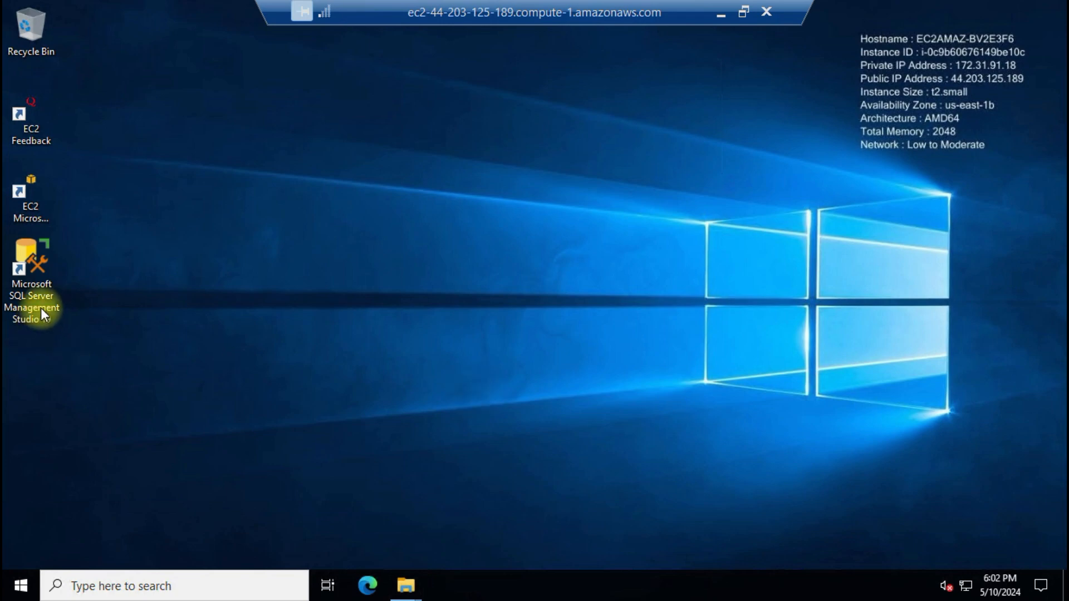
Step: Launch Microsoft SQL Server Management Studio from the remote desktop
left_click(31, 293)
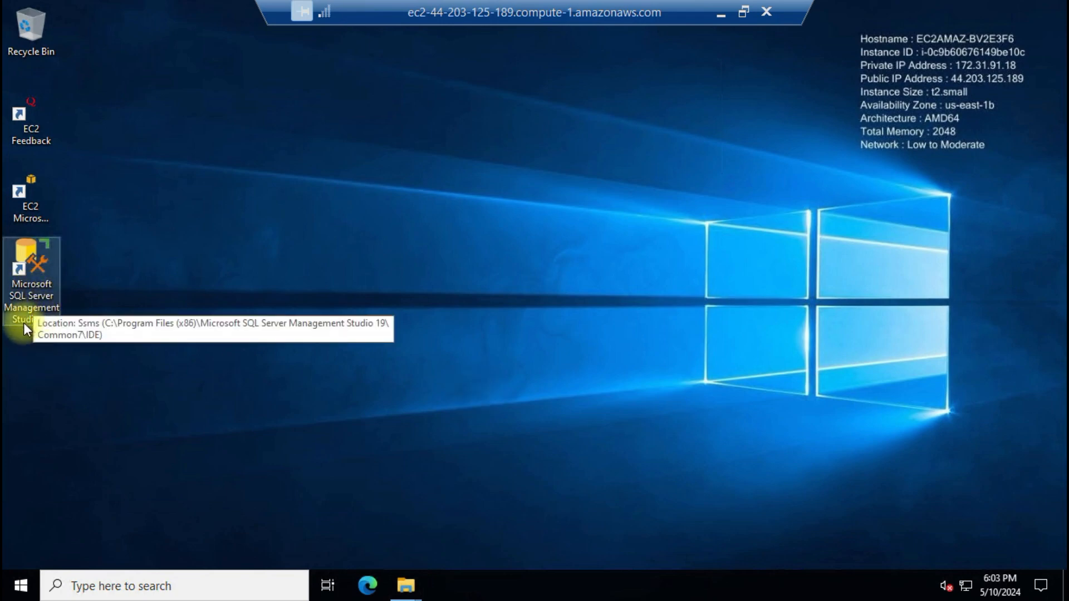
left_click(152, 411)
double_click(23, 281)
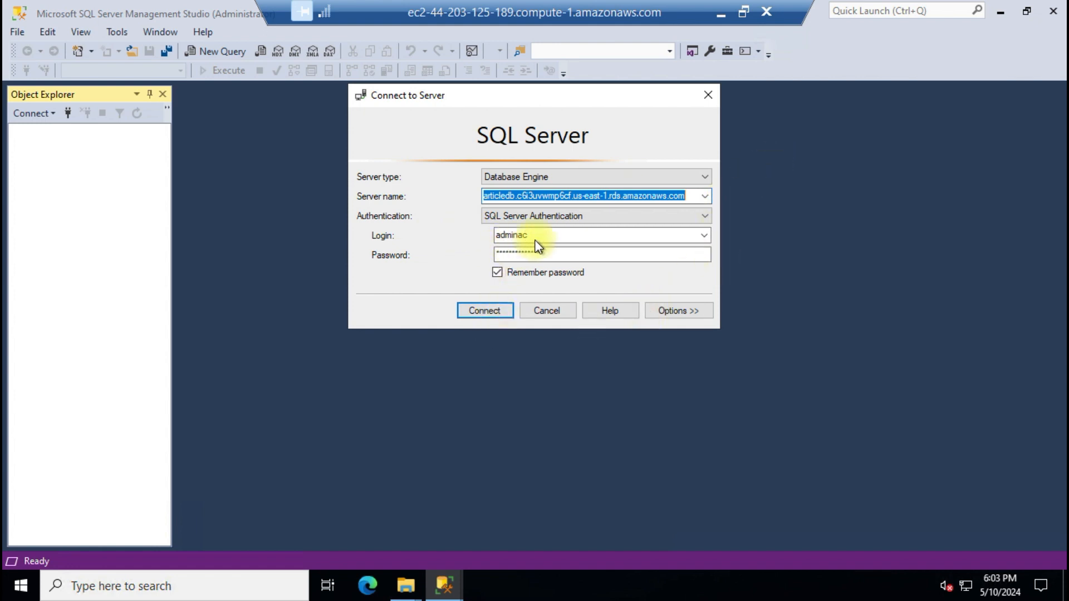
Step: Look through the authentication types, keep SQL Server Authentication, and connect to the articledb RDS server with the saved credentials
left_click(704, 217)
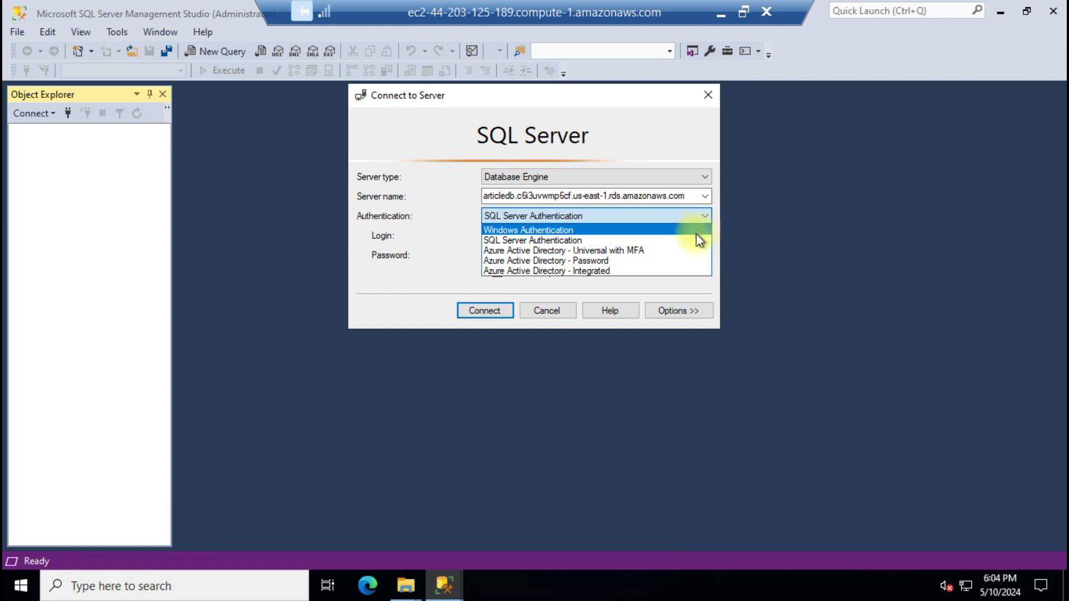
left_click(452, 250)
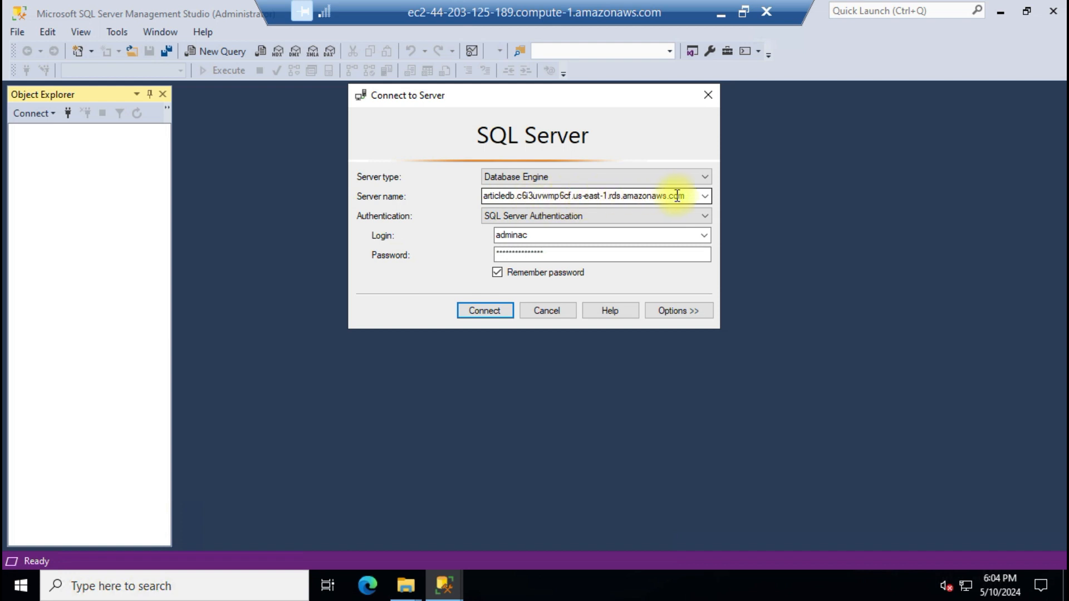
left_click(482, 310)
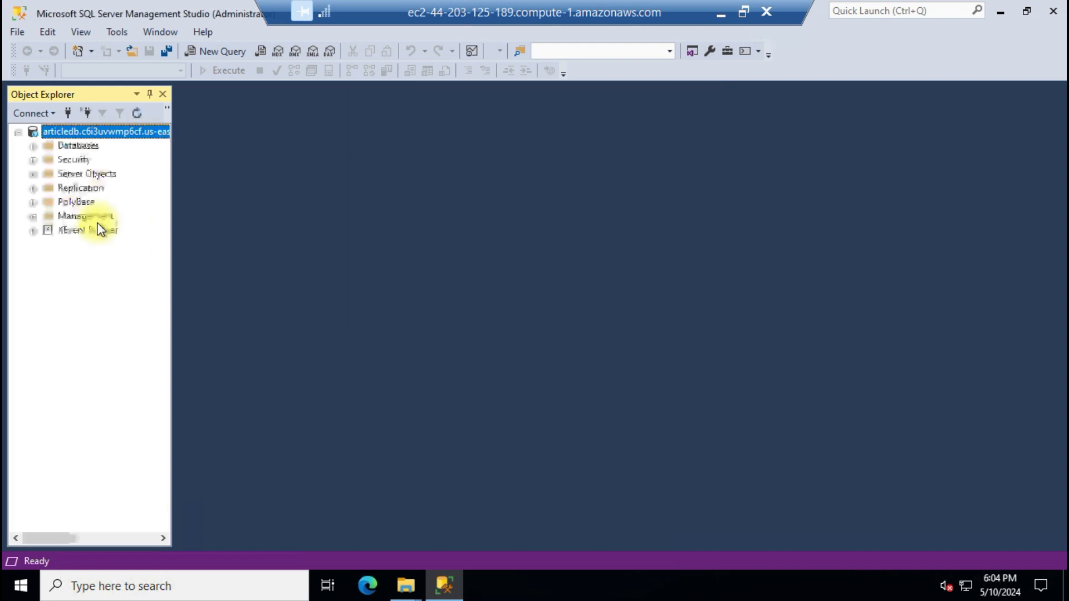
Step: Start a new Database Engine connection and copy the sql-rds-01 endpoint from the Amazon RDS console in Chrome
left_click(34, 114)
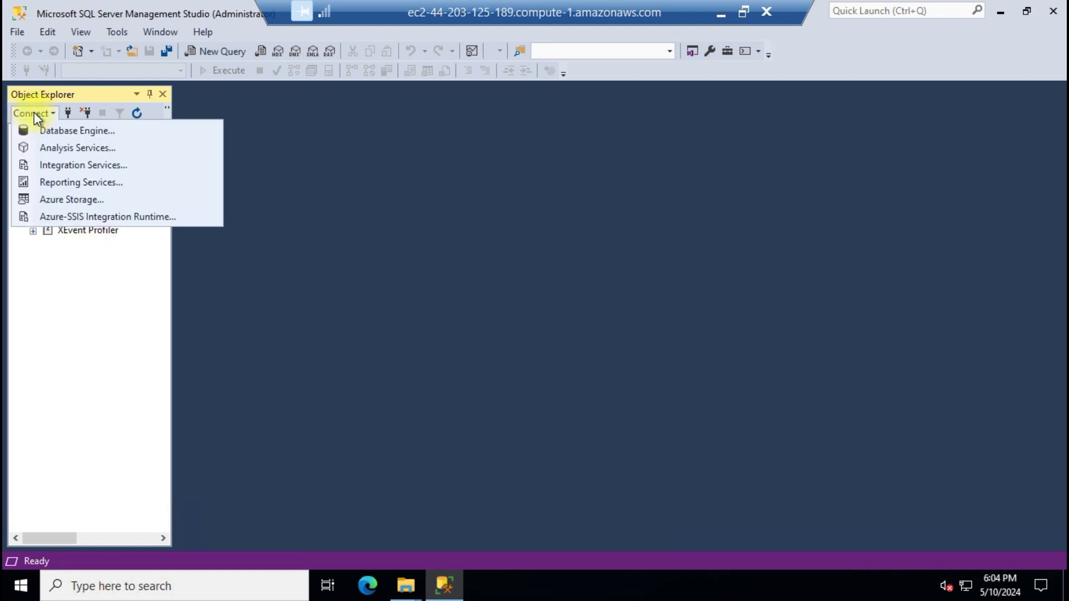
left_click(65, 130)
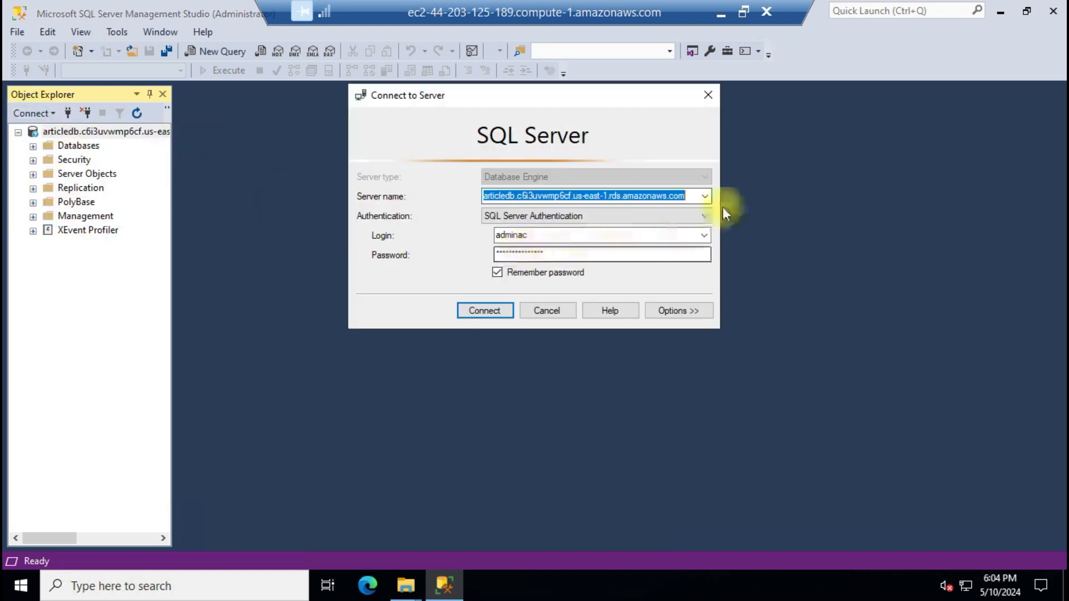
left_click(703, 198)
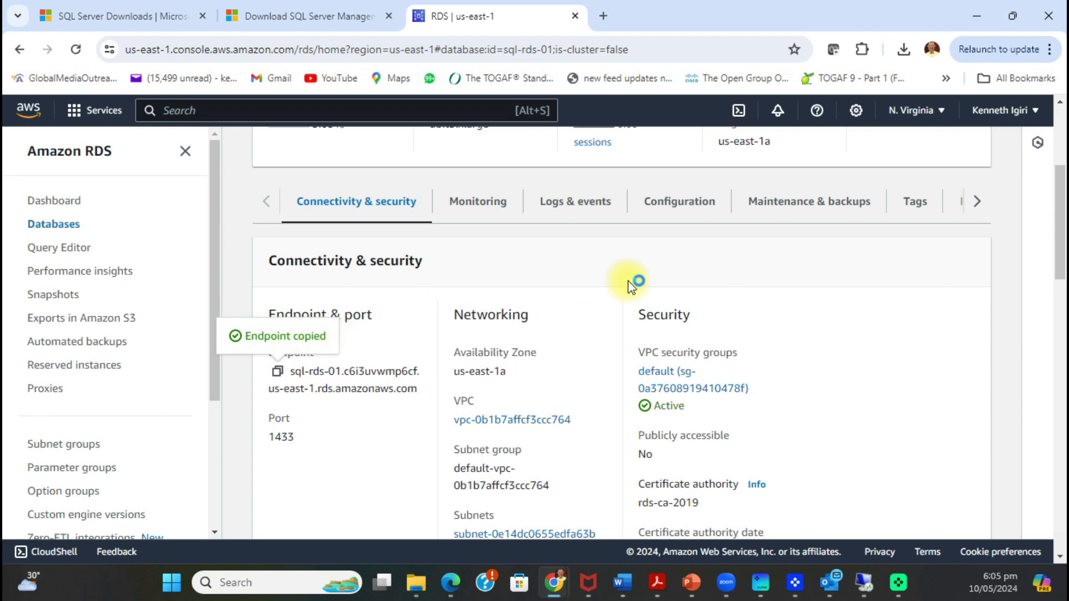
Step: Examine sql-rds-01's configuration, including engine version, instance class, master username, authentication and storage
left_click(675, 200)
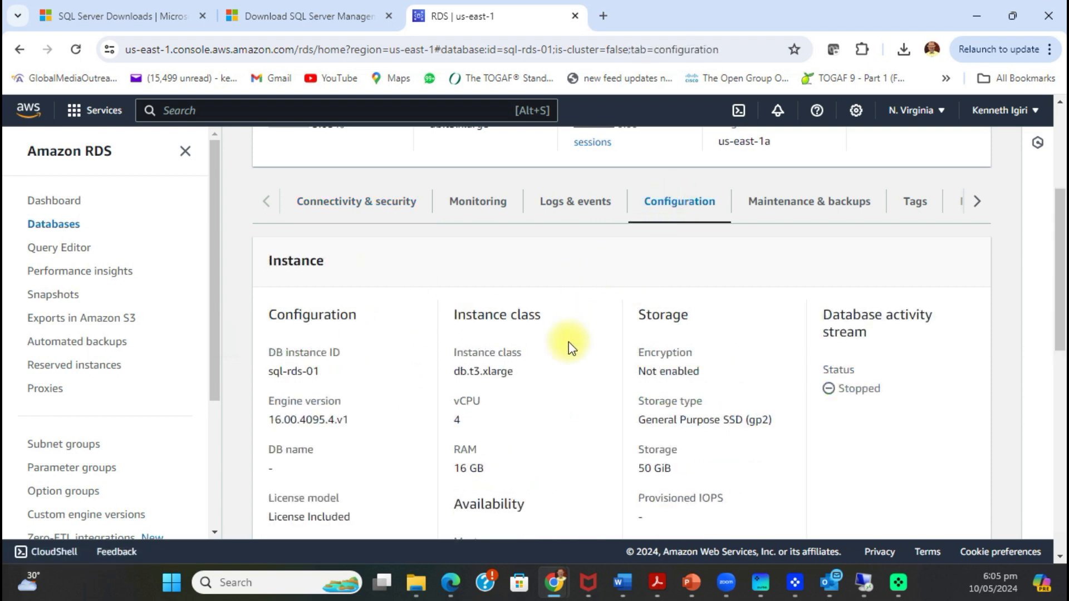
scroll(569, 342, "down", 3)
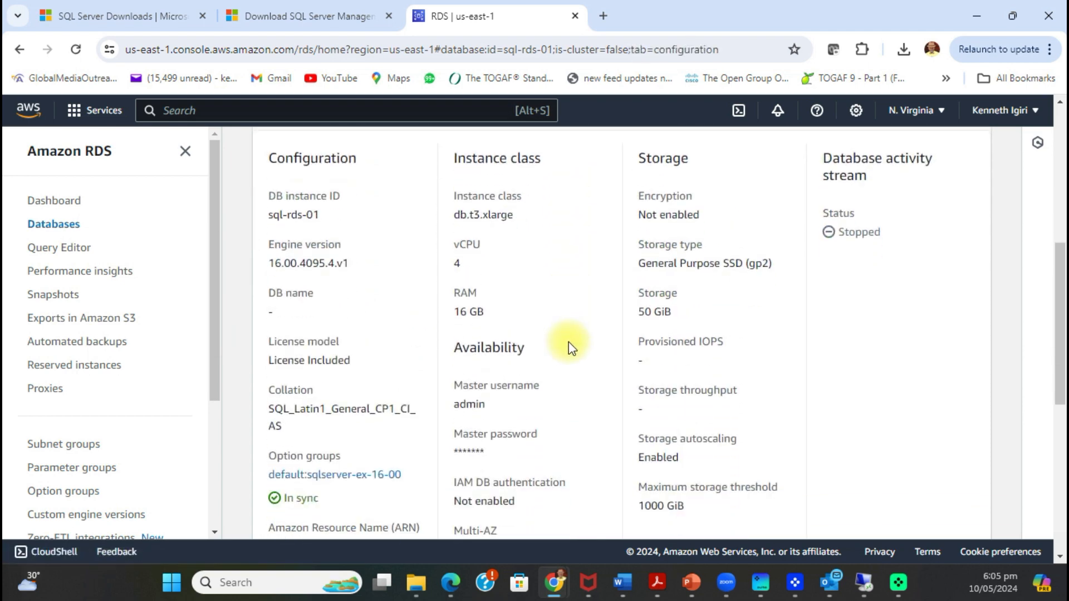
scroll(576, 334, "down", 6)
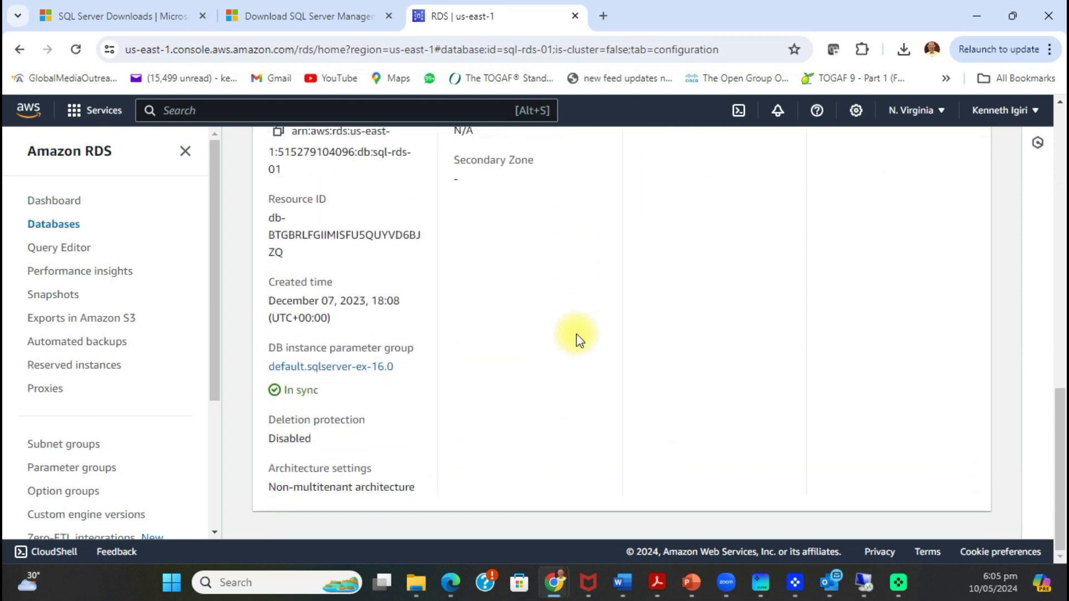
Step: Open the sql-rds-01 instance for modification and enter a new self-managed master password with its confirmation
scroll(577, 334, "up", 5)
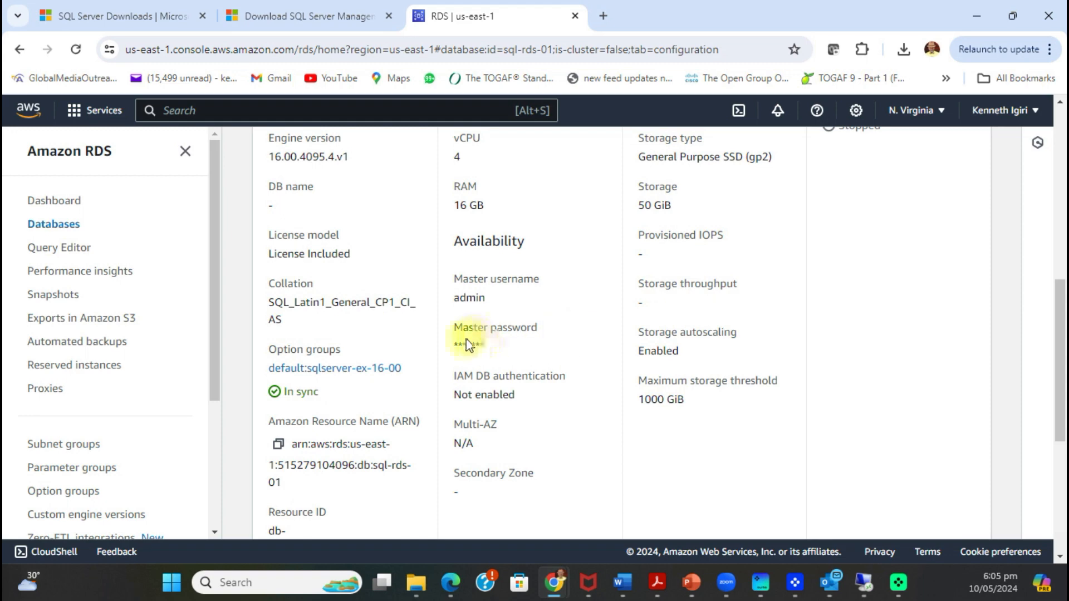
left_click(473, 315)
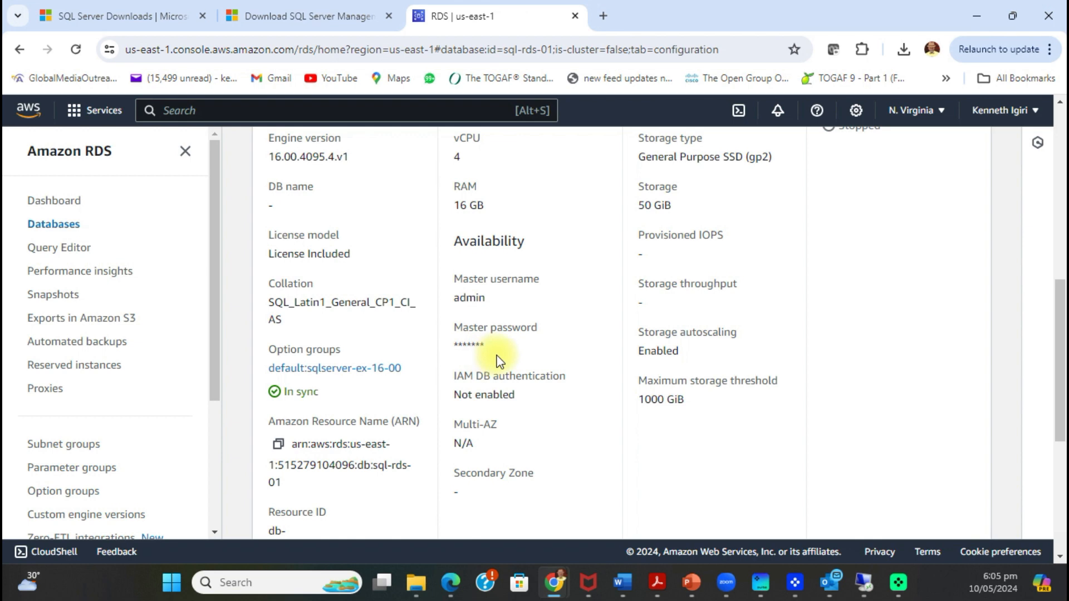
scroll(537, 334, "up", 3)
scroll(544, 346, "up", 5)
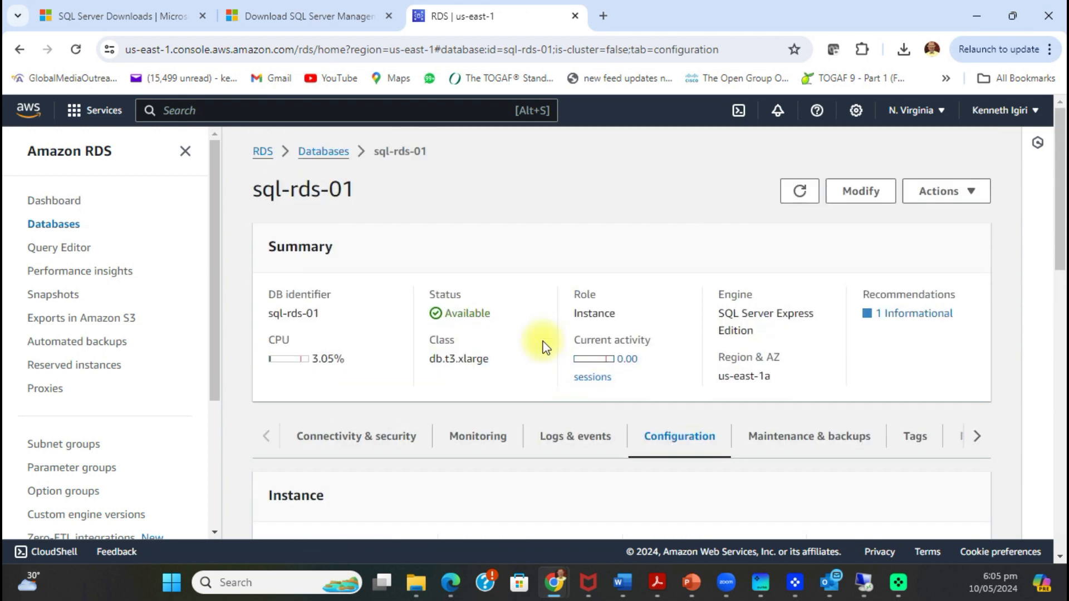
left_click(853, 202)
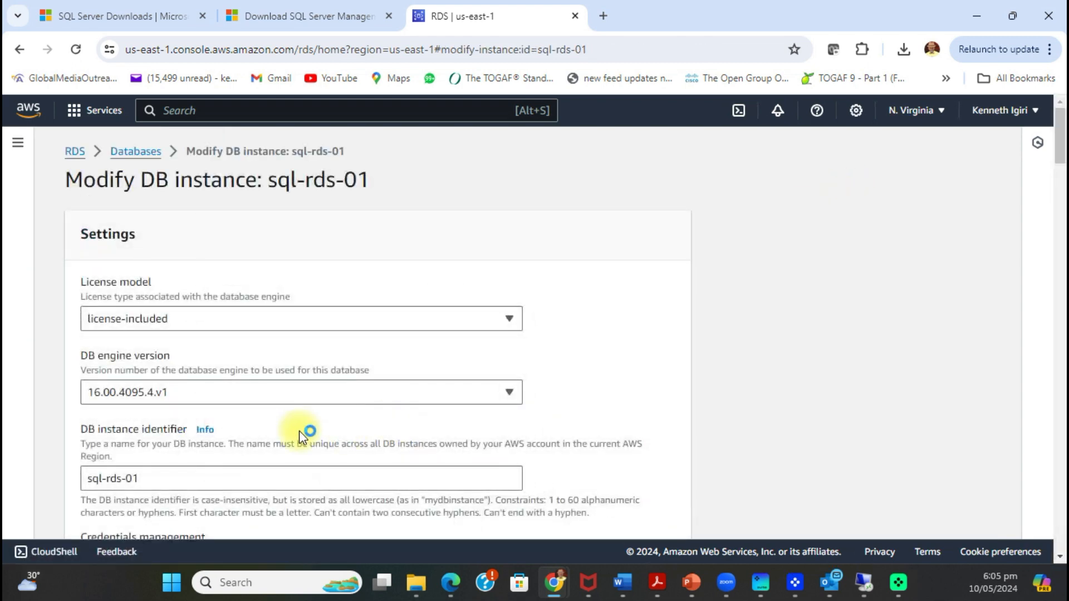
scroll(312, 434, "down", 5)
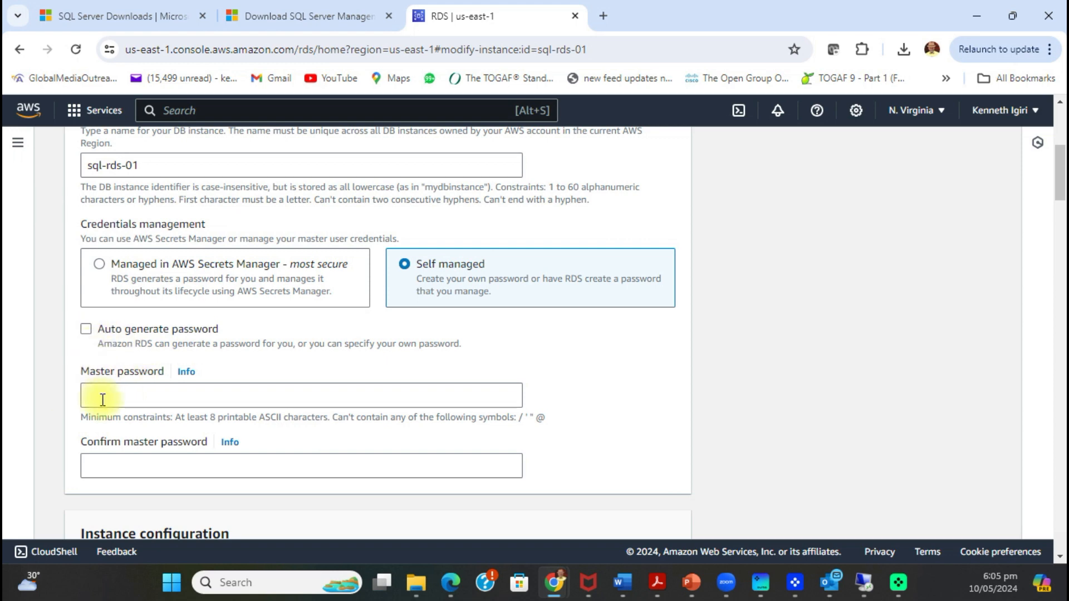
left_click(132, 396)
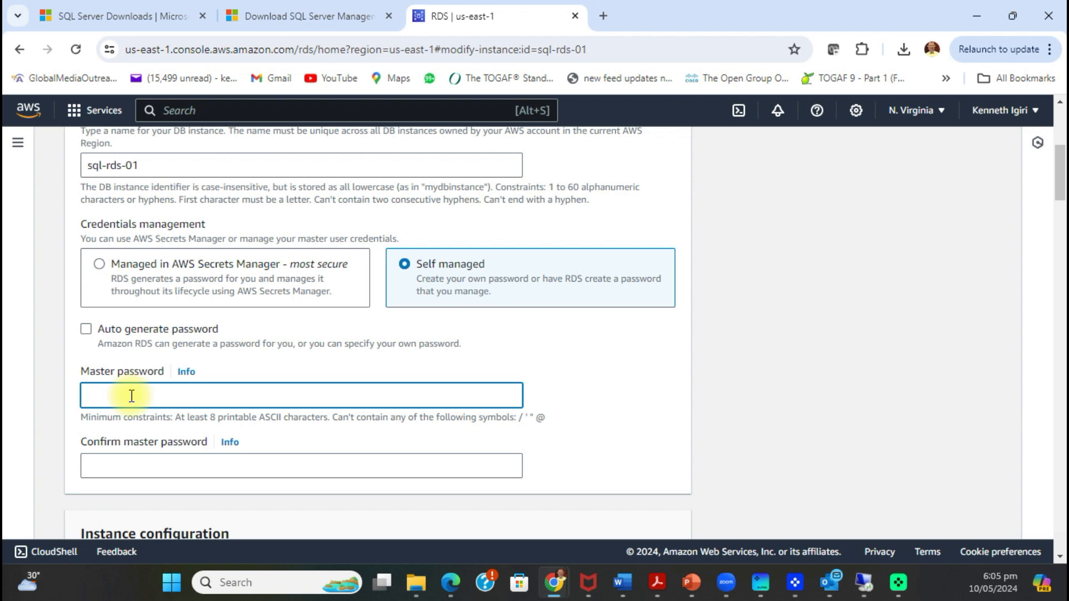
Step: Submit sql-rds-01's master password change for immediate application and return to the databases list
scroll(210, 345, "down", 15)
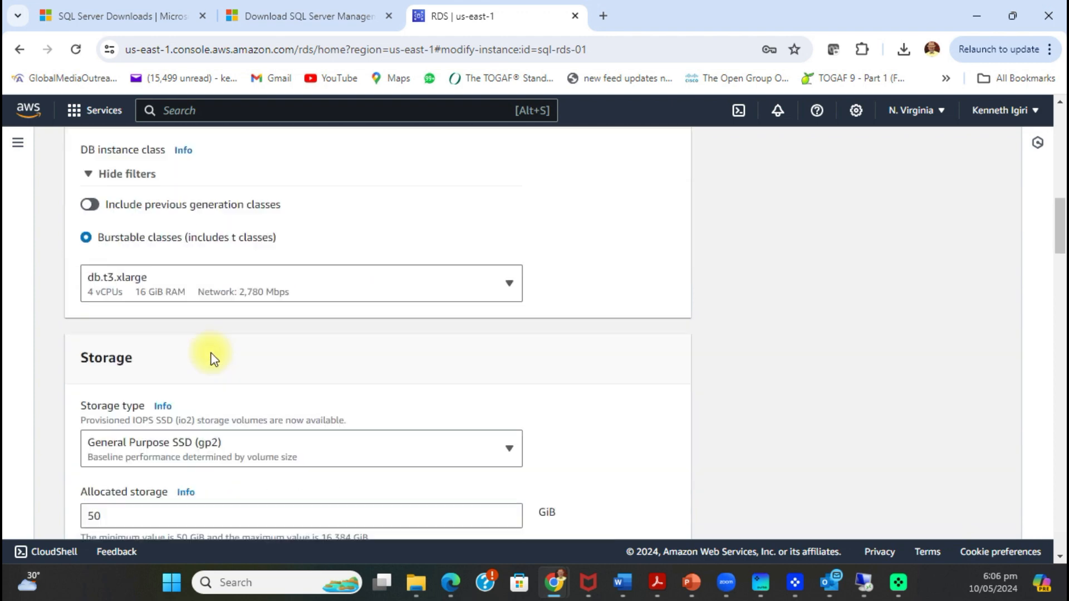
scroll(227, 411, "down", 20)
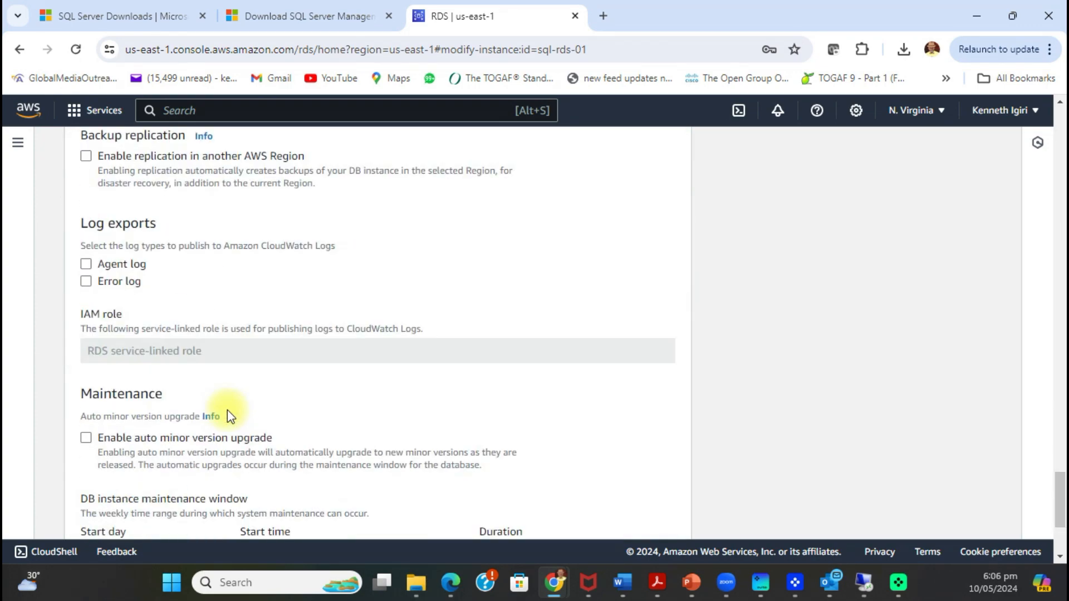
scroll(227, 411, "up", 10)
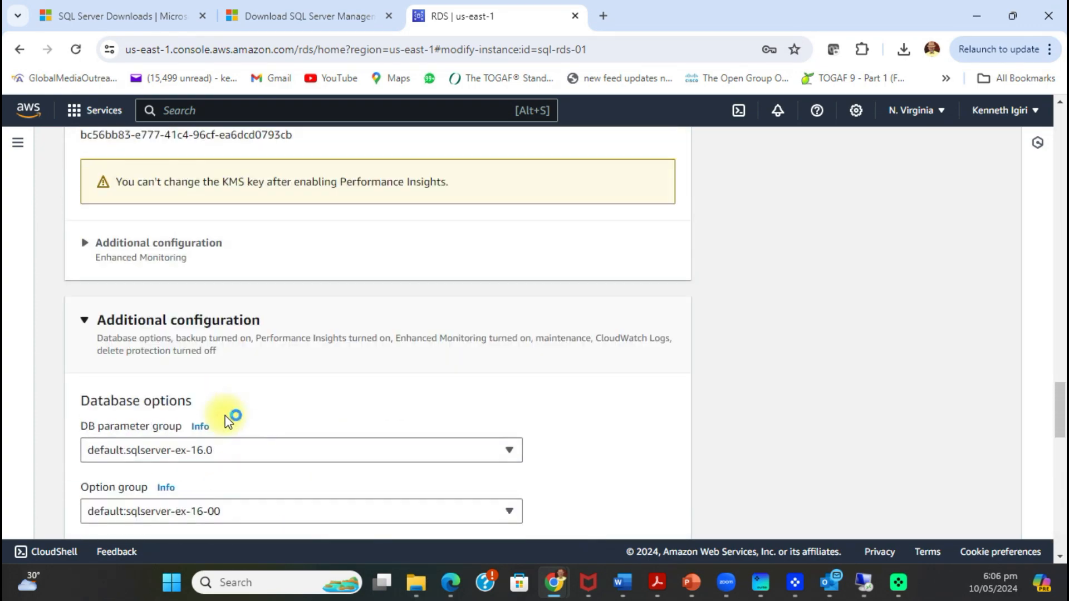
scroll(229, 422, "down", 10)
left_click(660, 511)
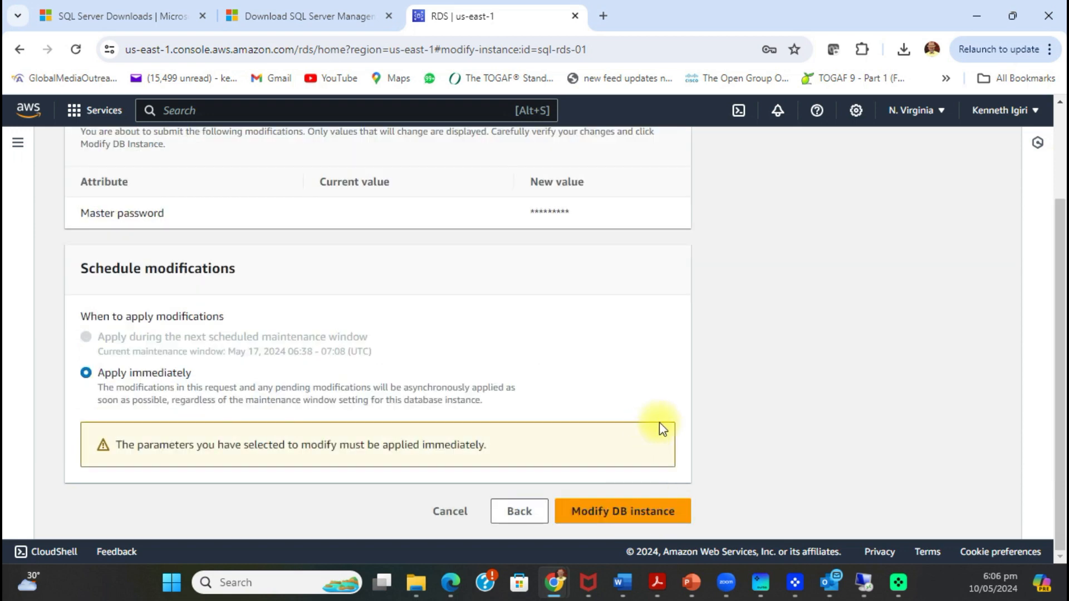
left_click(579, 512)
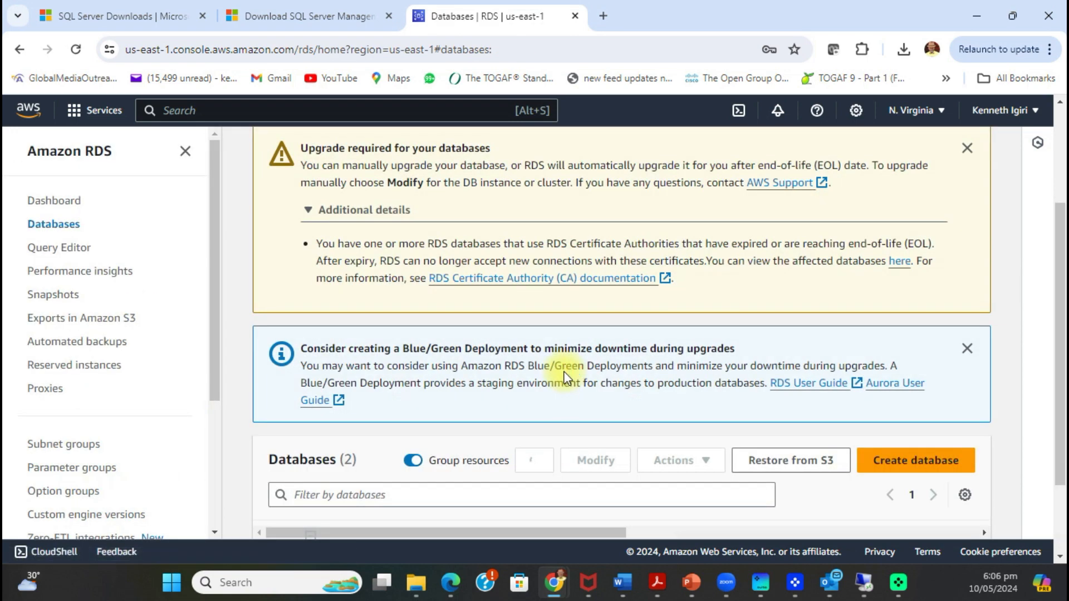
scroll(508, 423, "down", 2)
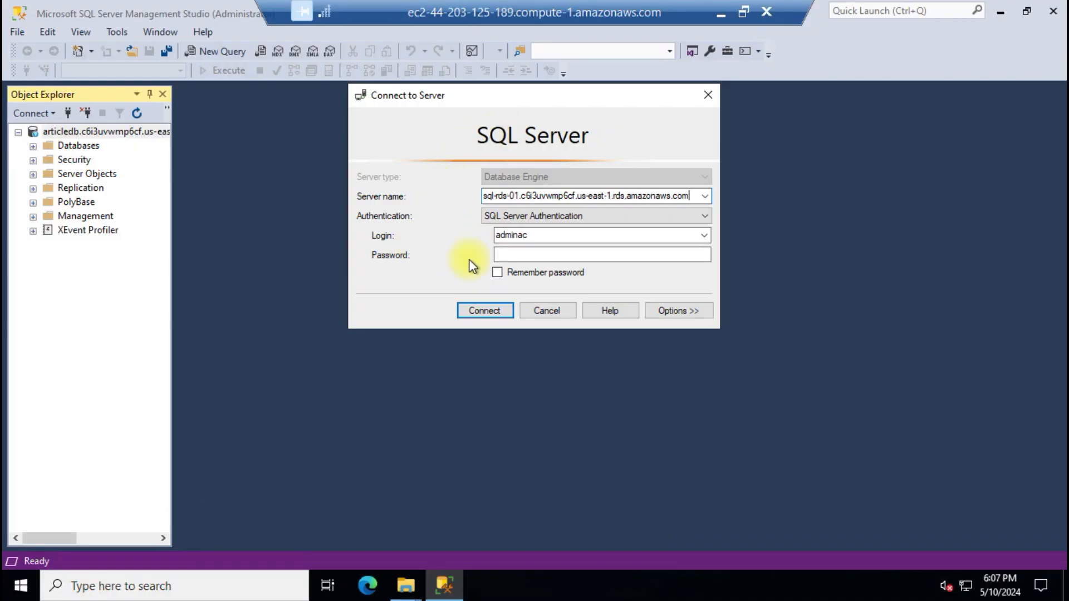
Step: In SQL Server Management Studio, try to connect to the sql-rds-01 endpoint with login admin and the master password
double_click(513, 236)
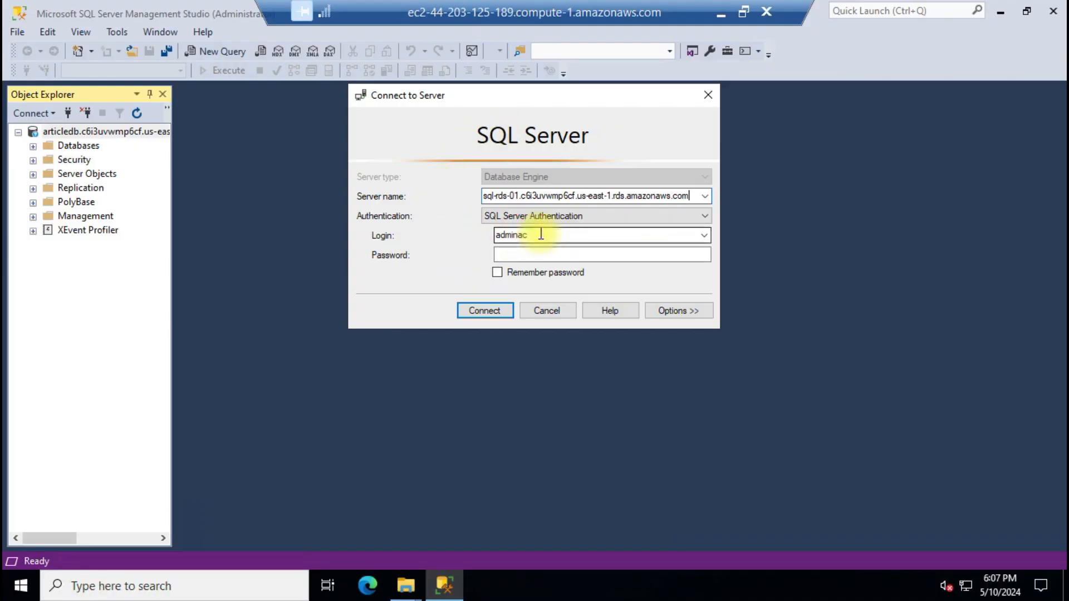
left_click(540, 235)
key("BackSpace")
key("BackSpace")
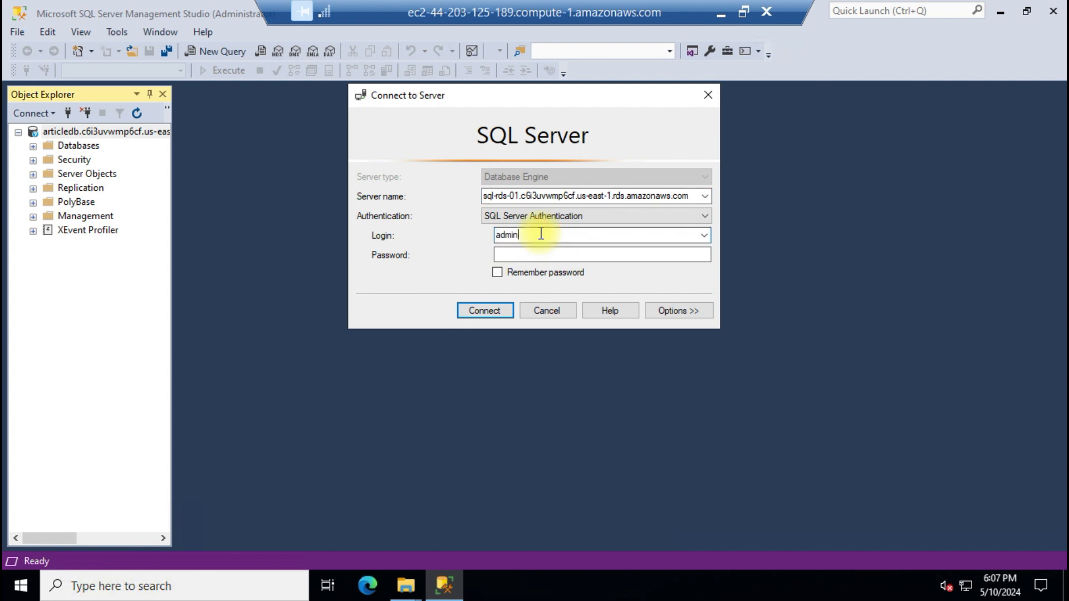
key("Tab")
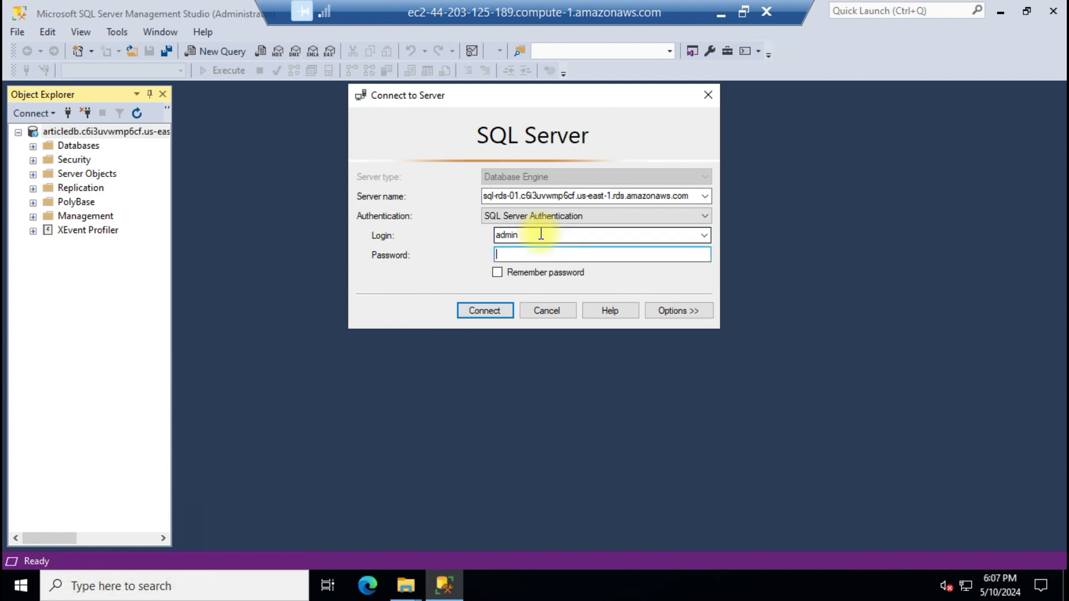
type("*********")
key("Return")
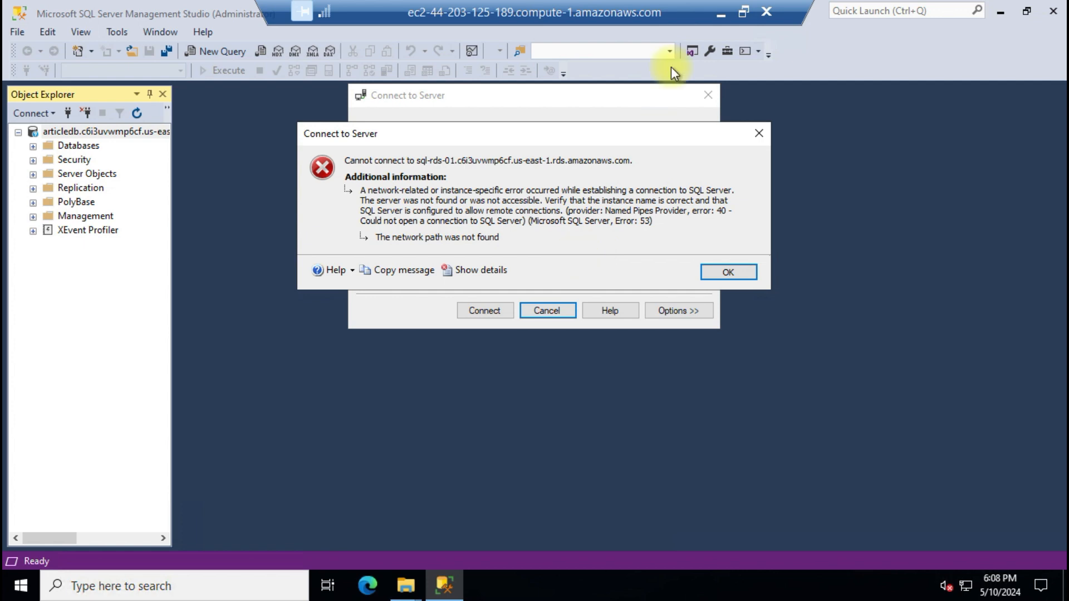
Step: Switch to the Amazon RDS console in Chrome and examine sql-rds-01's connectivity, public accessibility, VPC security groups and security group rules
left_click(721, 13)
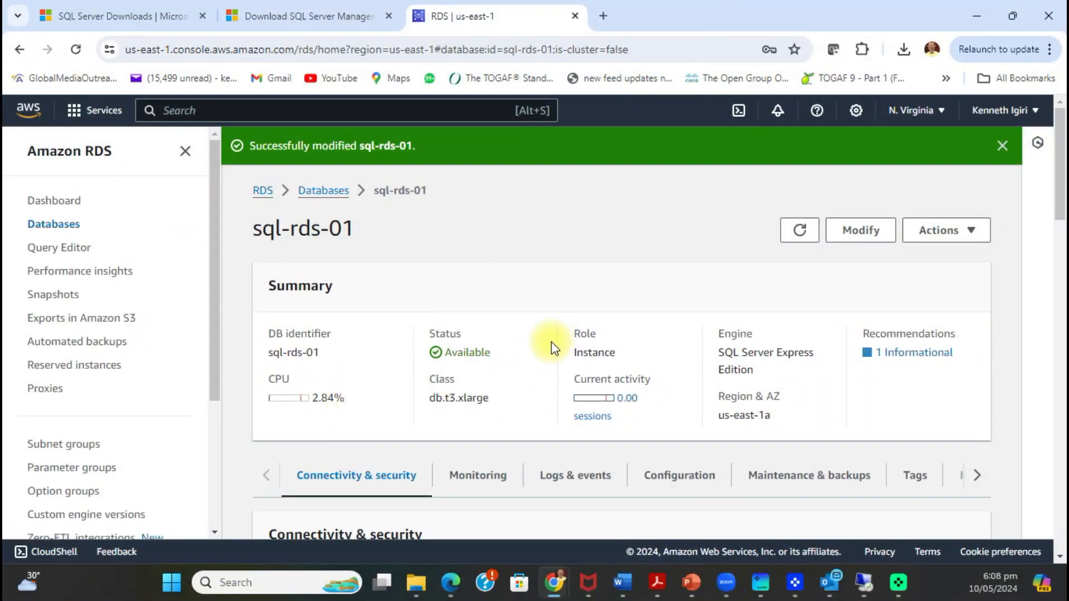
scroll(551, 342, "down", 5)
scroll(551, 342, "up", 5)
scroll(552, 347, "down", 5)
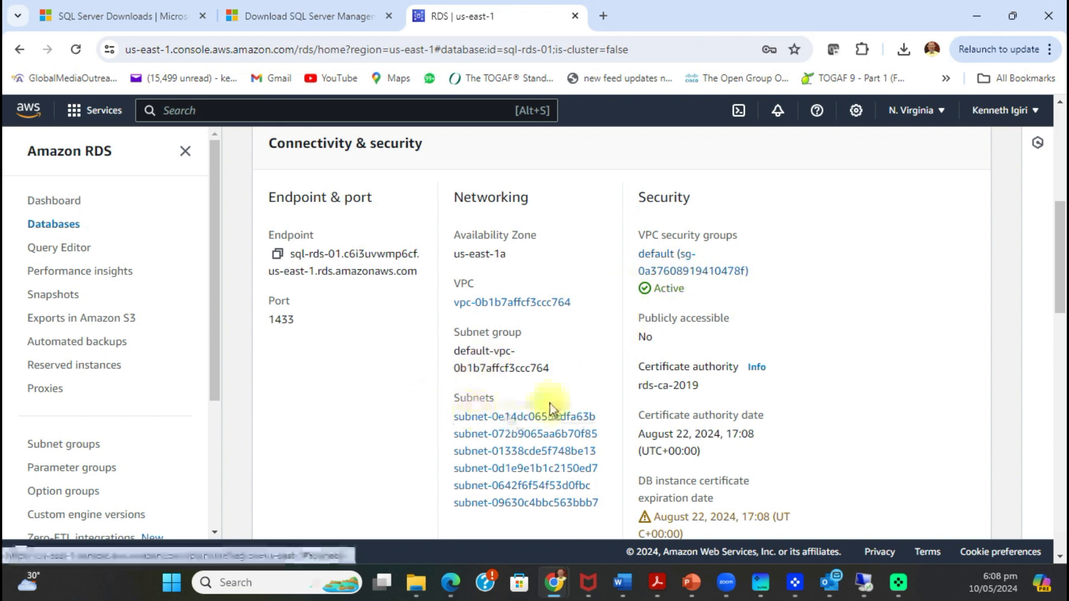
scroll(612, 396, "down", 5)
scroll(614, 397, "down", 4)
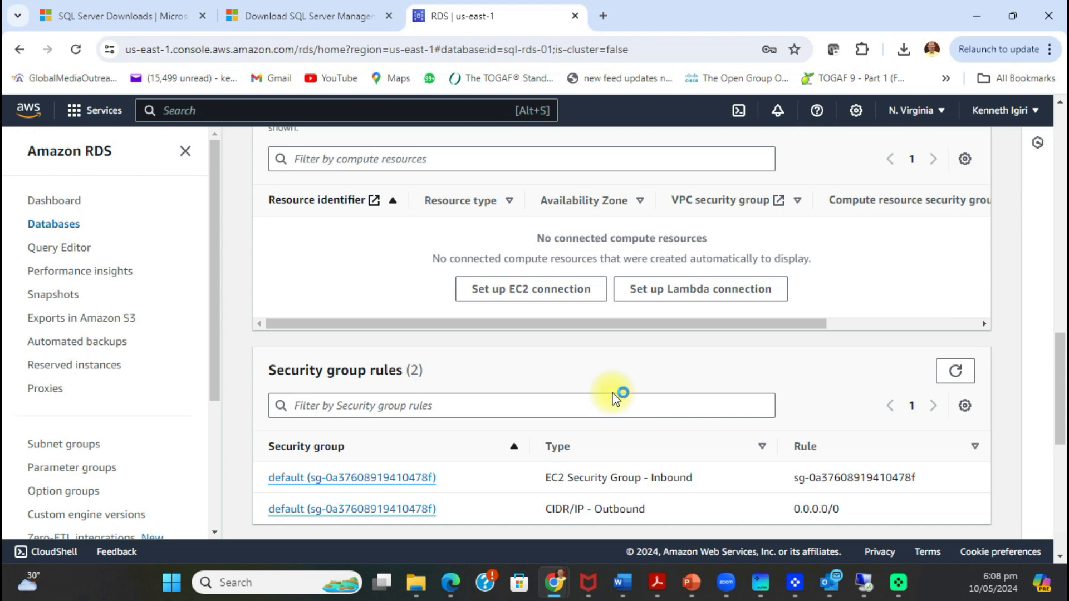
scroll(614, 397, "down", 3)
scroll(614, 397, "down", 4)
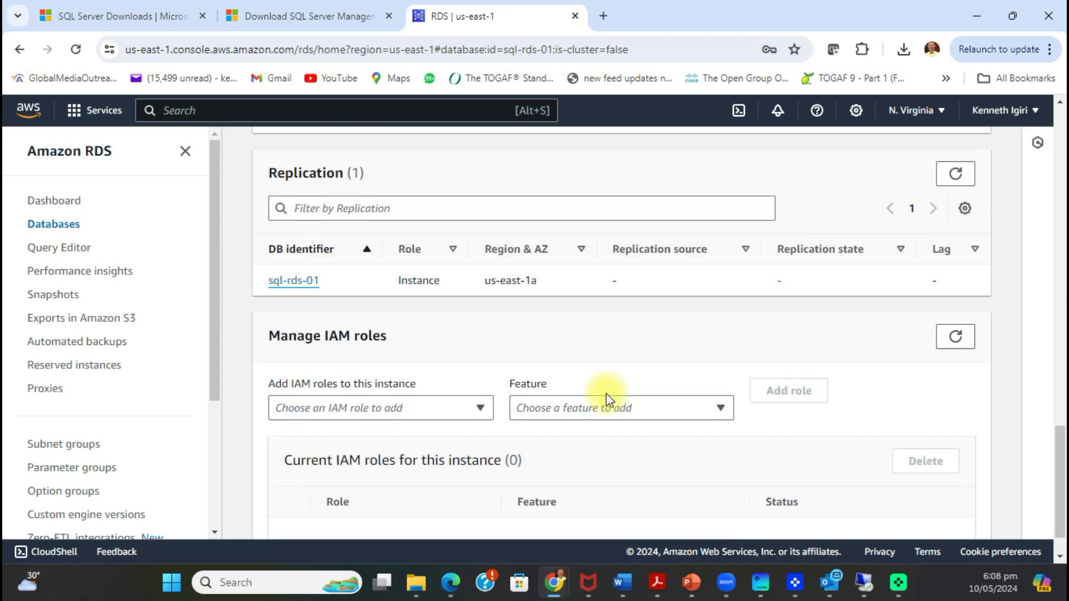
scroll(614, 398, "down", 1)
scroll(612, 396, "up", 4)
scroll(608, 397, "up", 18)
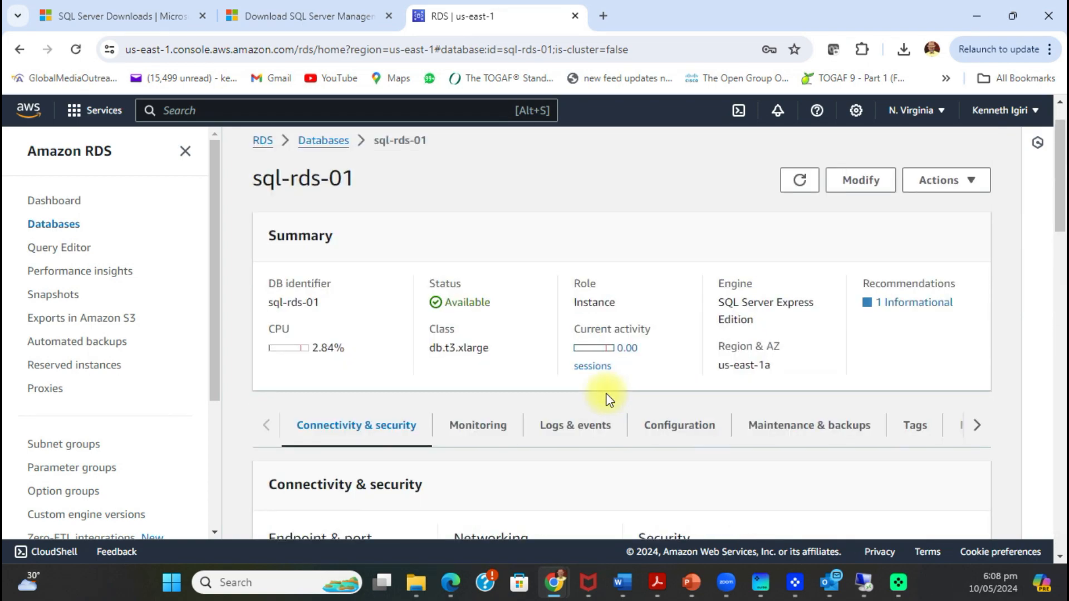
scroll(606, 393, "down", 5)
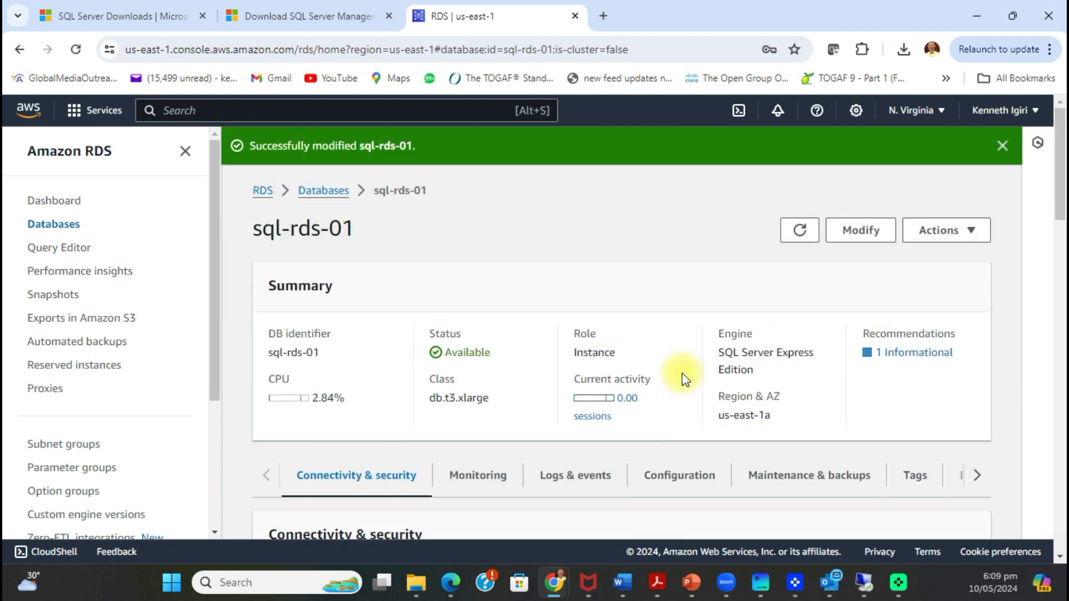
Step: Open the articledb instance from the databases list and check its VPC security groups and public accessibility
left_click(322, 191)
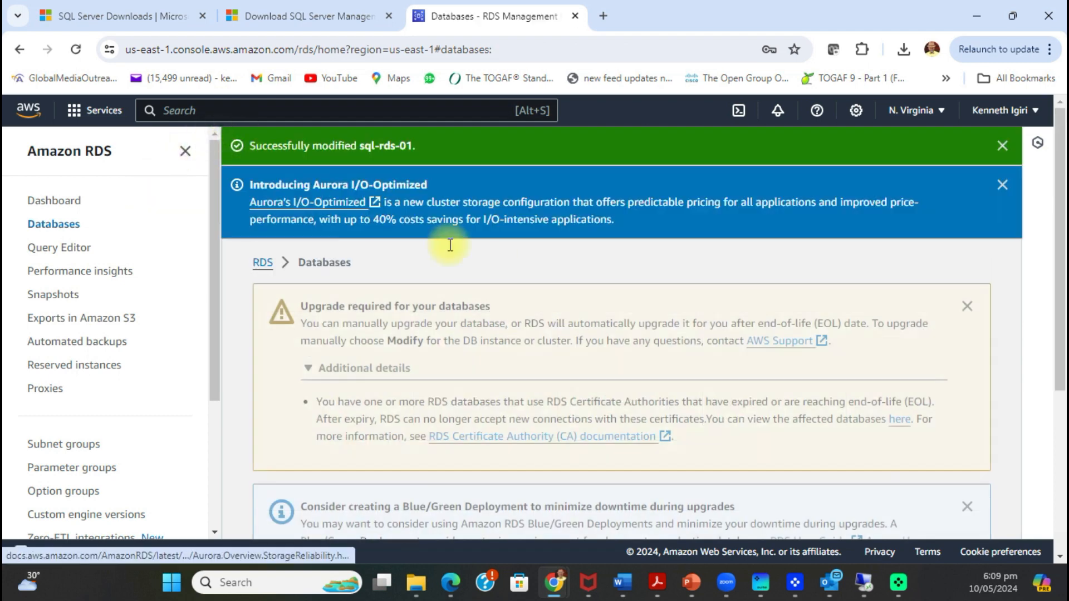
scroll(362, 468, "down", 5)
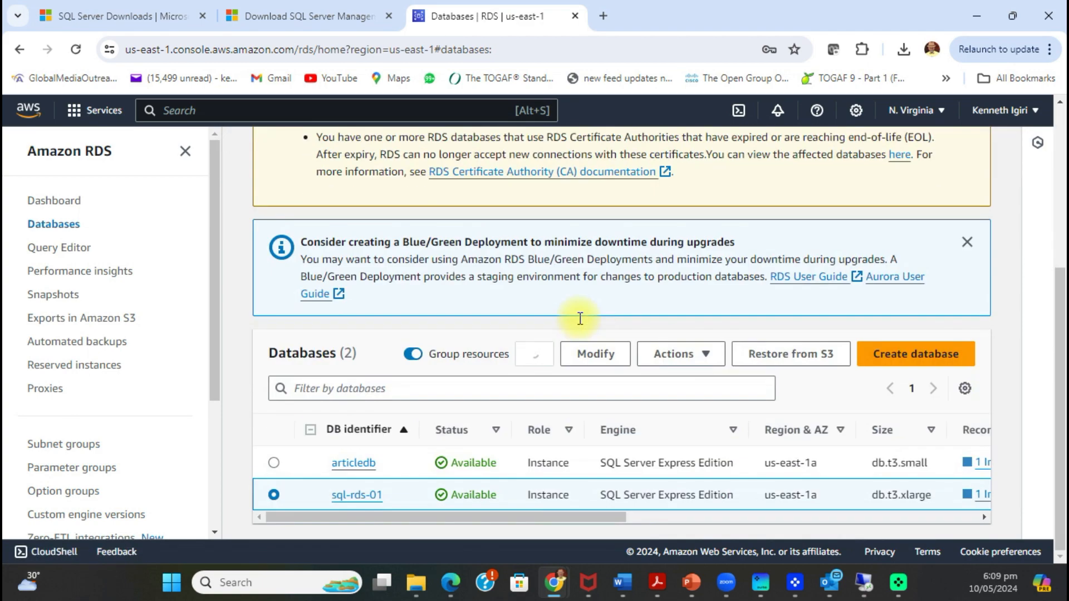
left_click(354, 463)
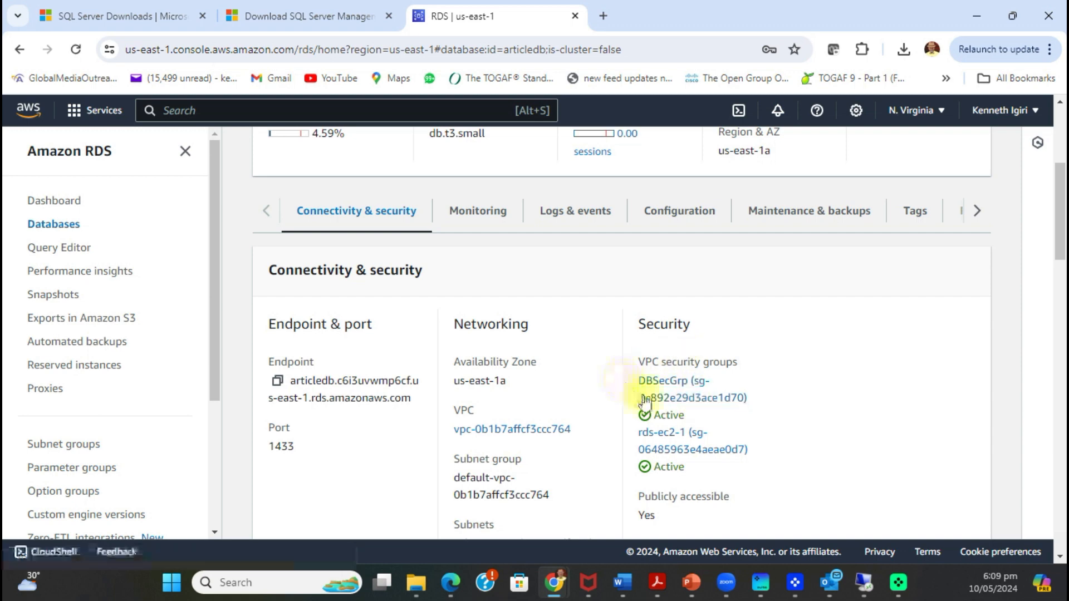
left_click(710, 402)
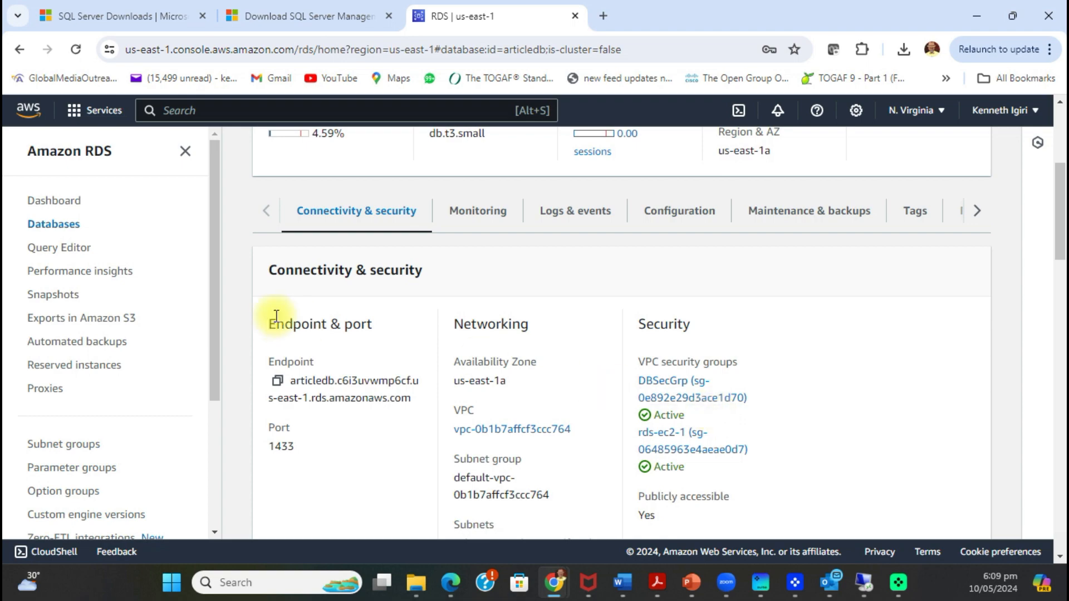
scroll(278, 313, "up", 5)
Step: Return to the databases list and open the sql-rds-01 instance for modification
left_click(254, 189)
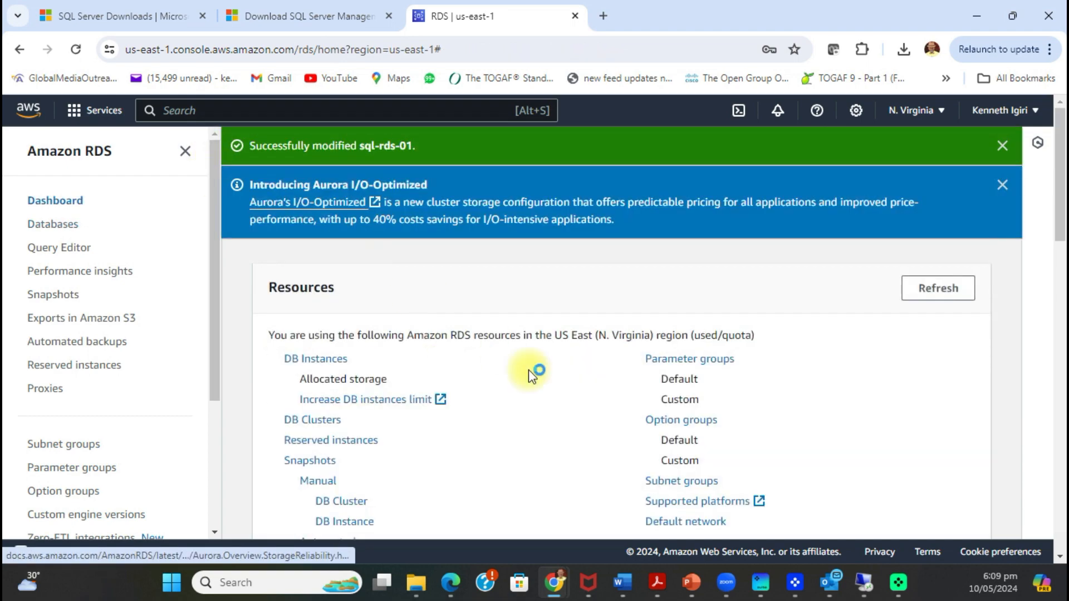
scroll(525, 376, "down", 10)
scroll(521, 380, "up", 10)
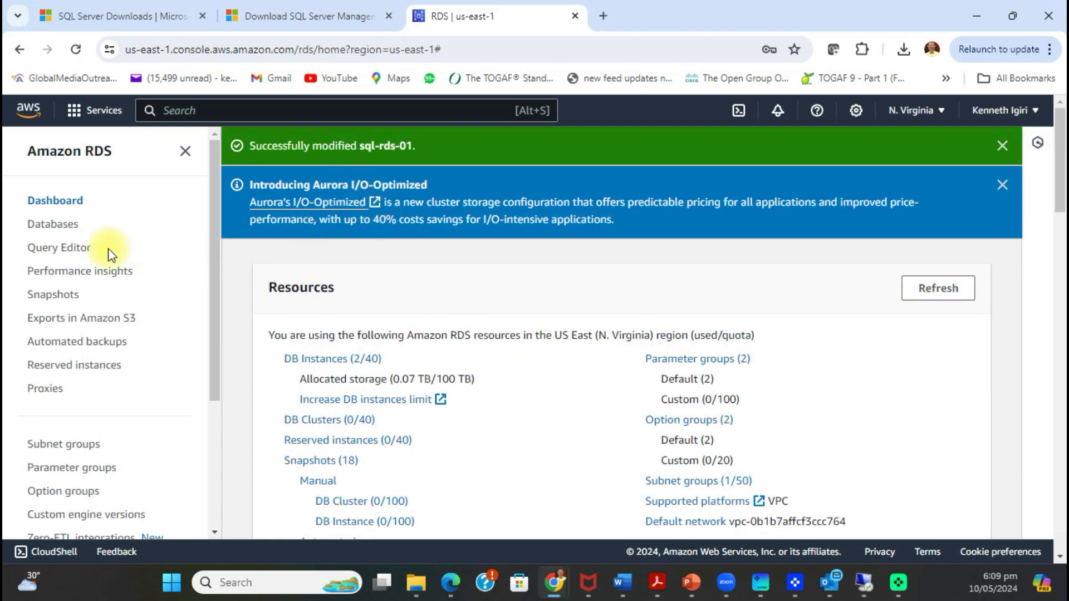
left_click(57, 226)
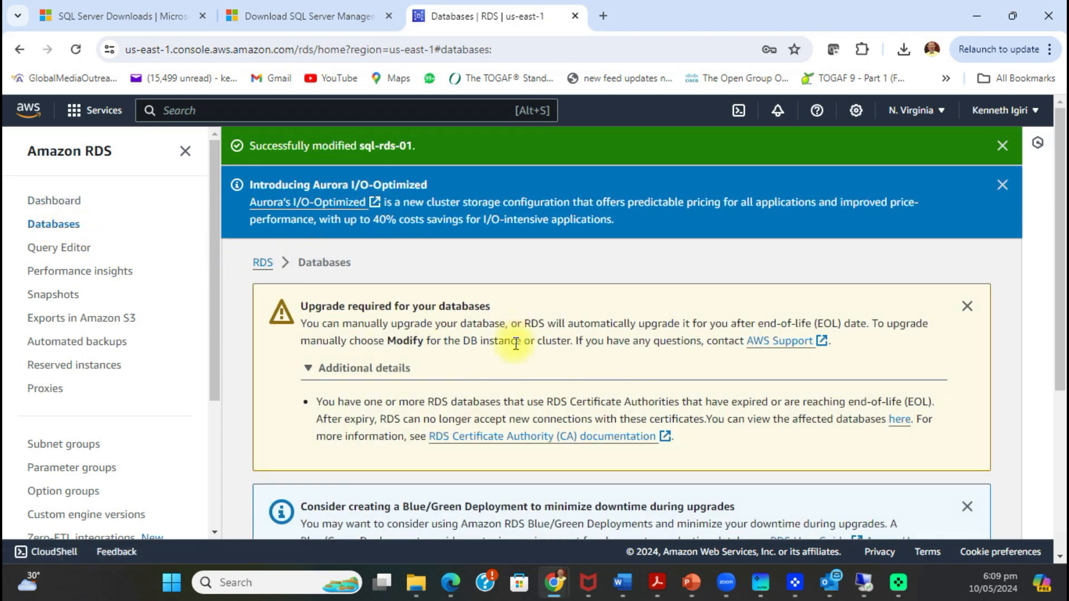
scroll(390, 389, "down", 5)
left_click(405, 495)
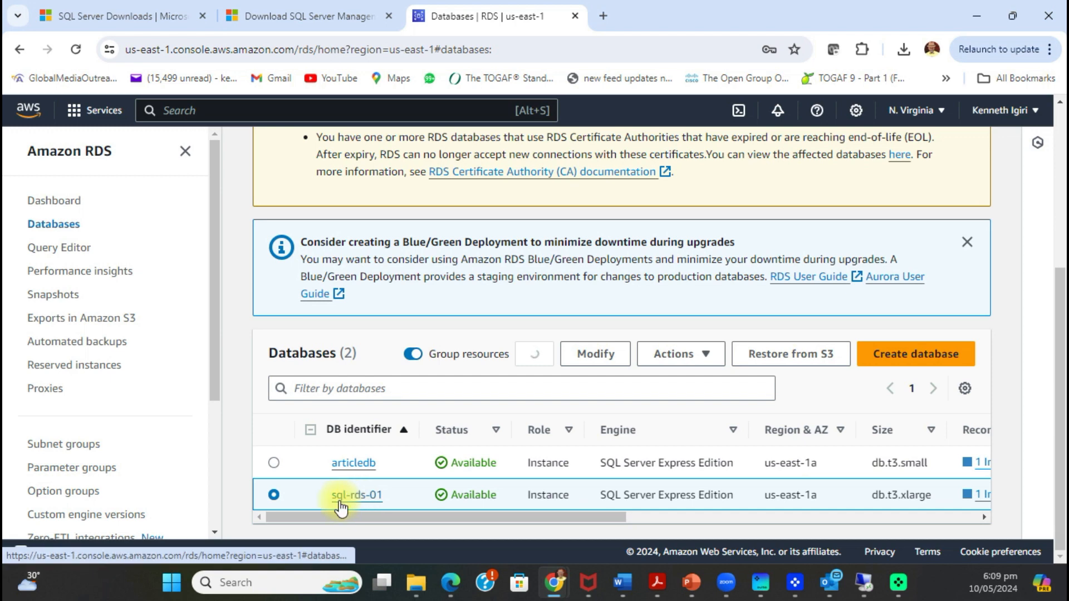
left_click(357, 494)
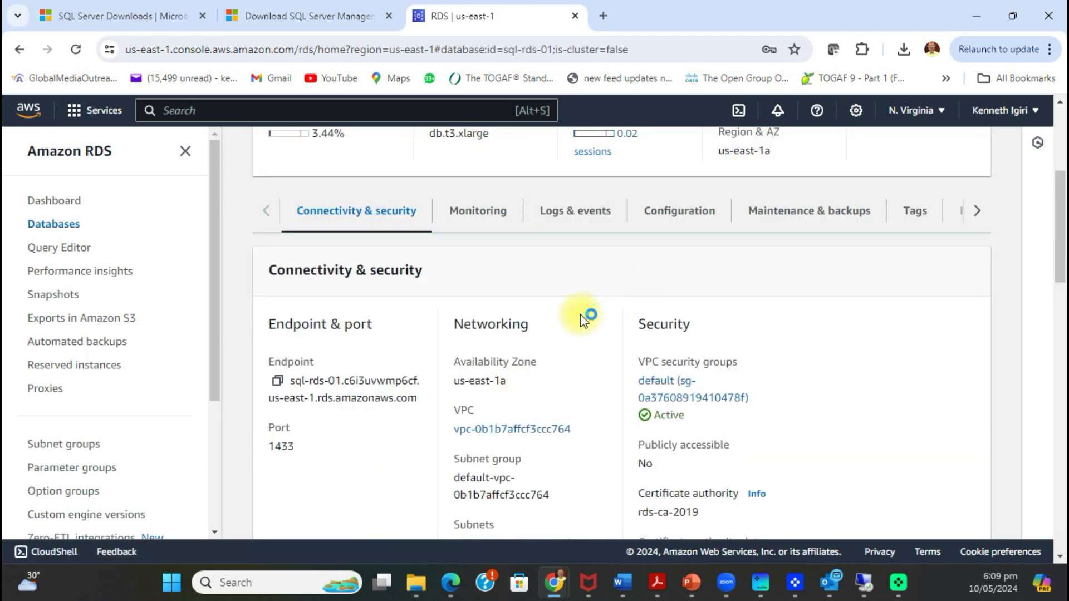
scroll(640, 295, "up", 5)
left_click(852, 230)
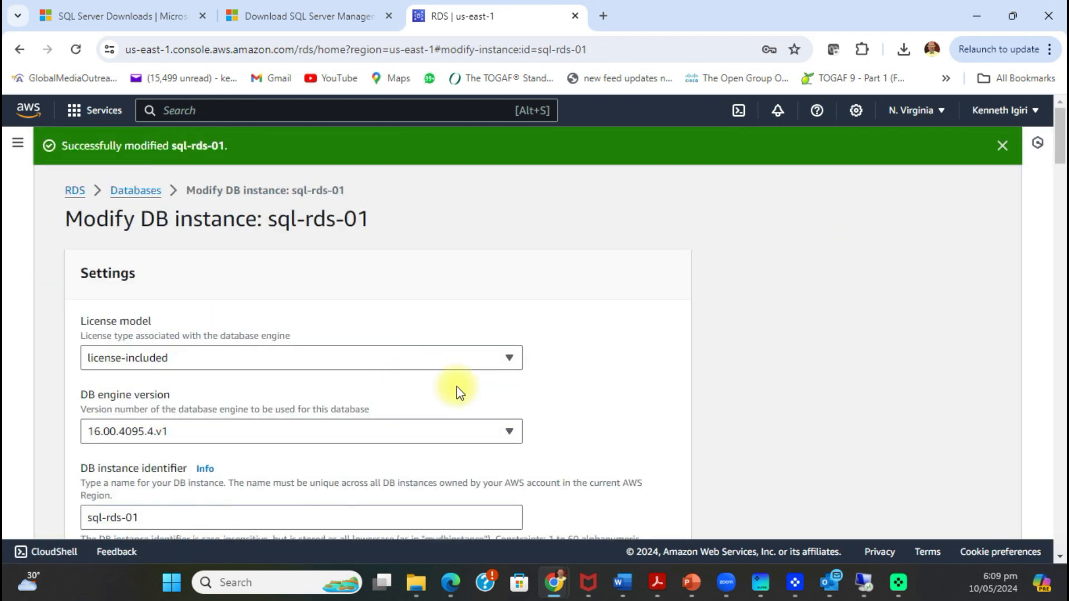
Step: Replace the default security group of sql-rds-01 with DBSecGrp in the connectivity settings
scroll(465, 392, "down", 9)
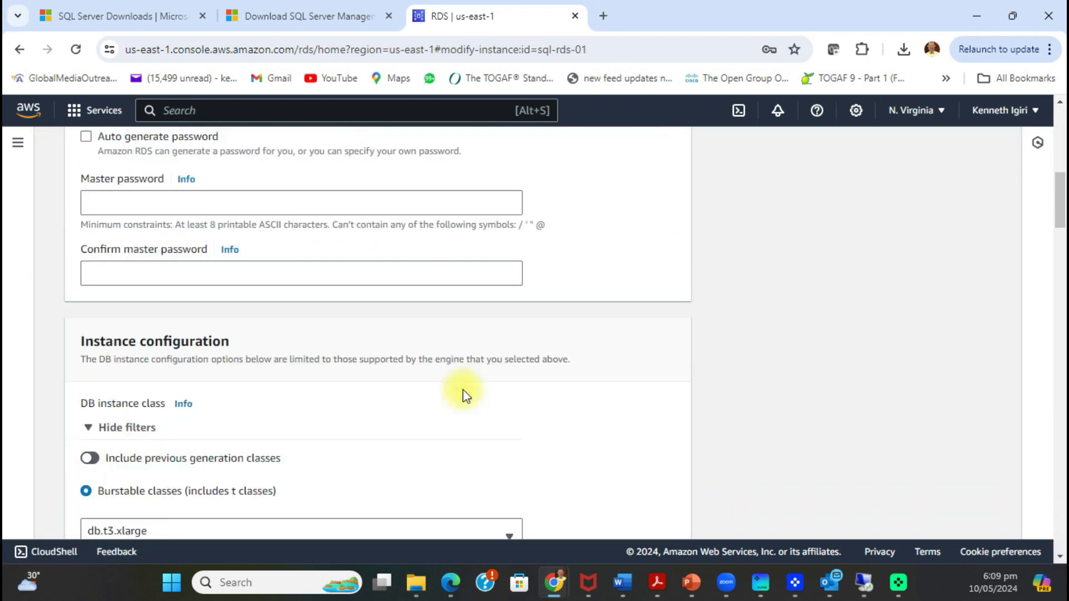
scroll(463, 389, "down", 8)
scroll(463, 389, "down", 4)
scroll(462, 389, "down", 4)
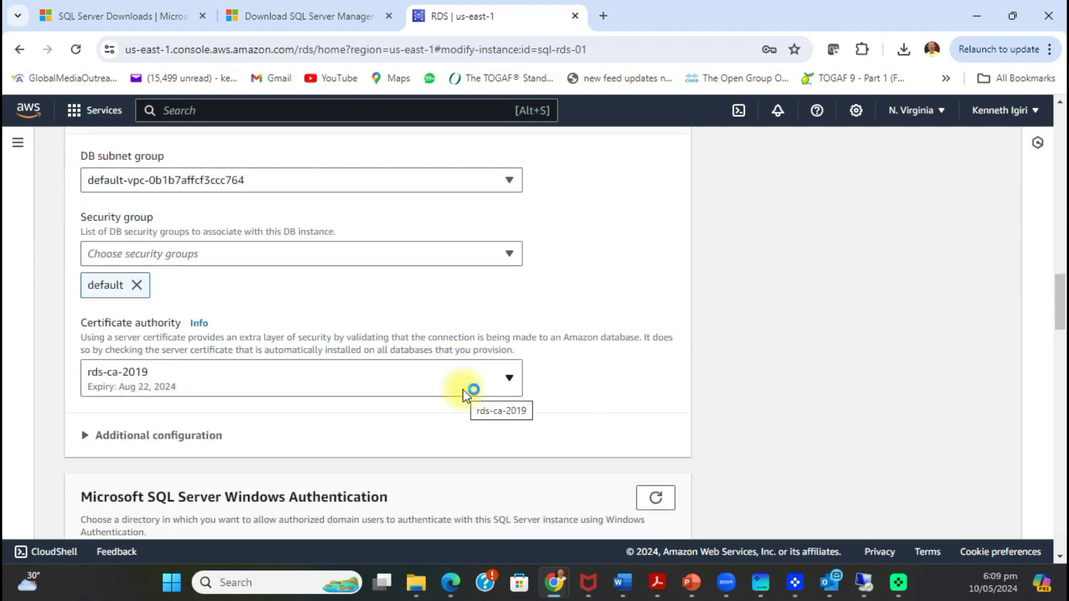
left_click(508, 255)
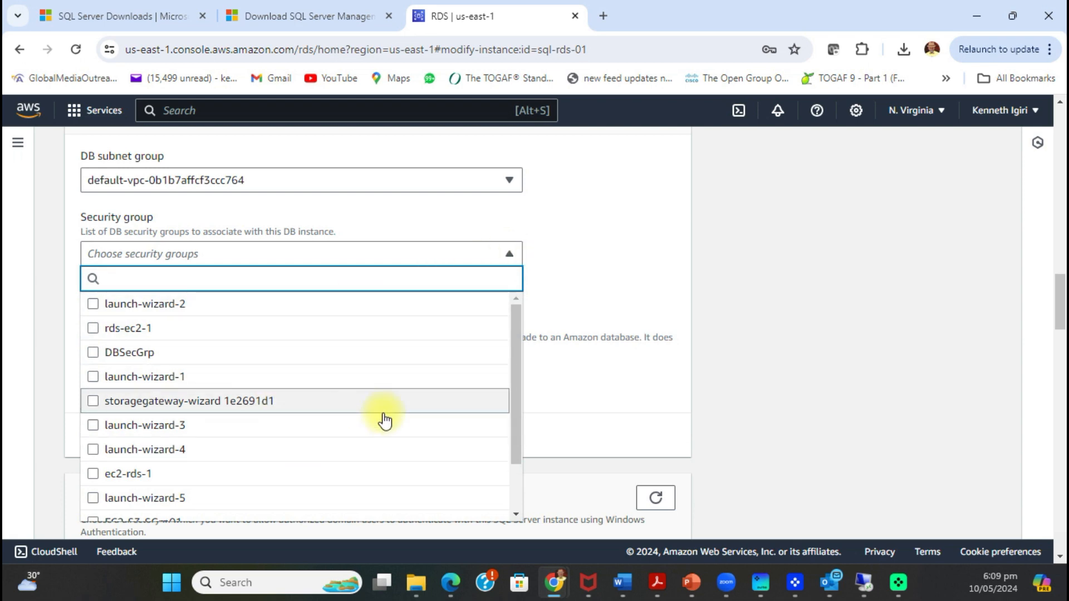
left_click(92, 353)
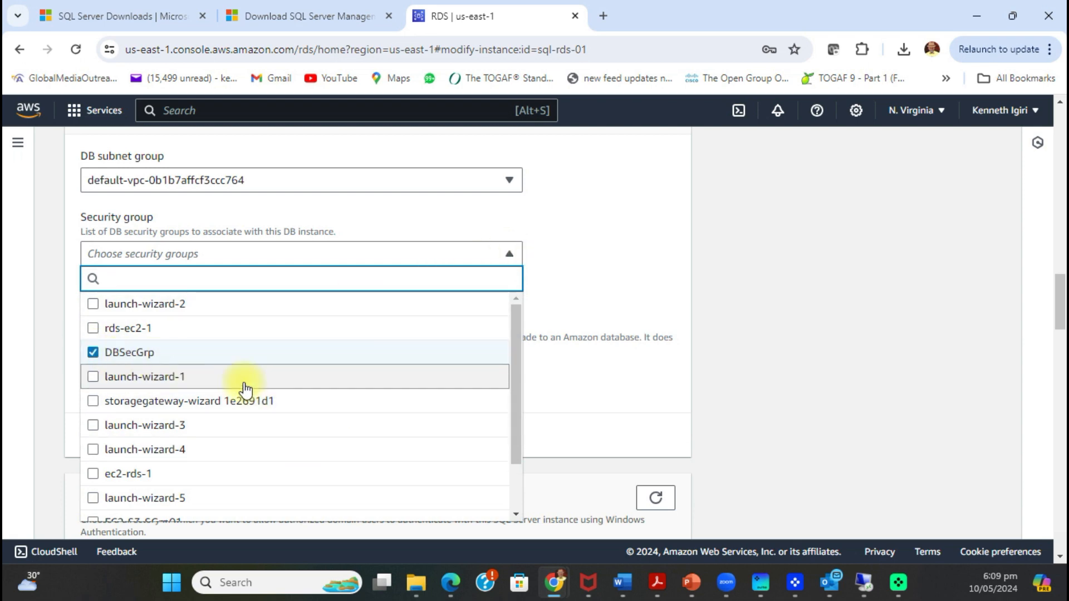
scroll(185, 375, "down", 1)
left_click(93, 483)
left_click(695, 265)
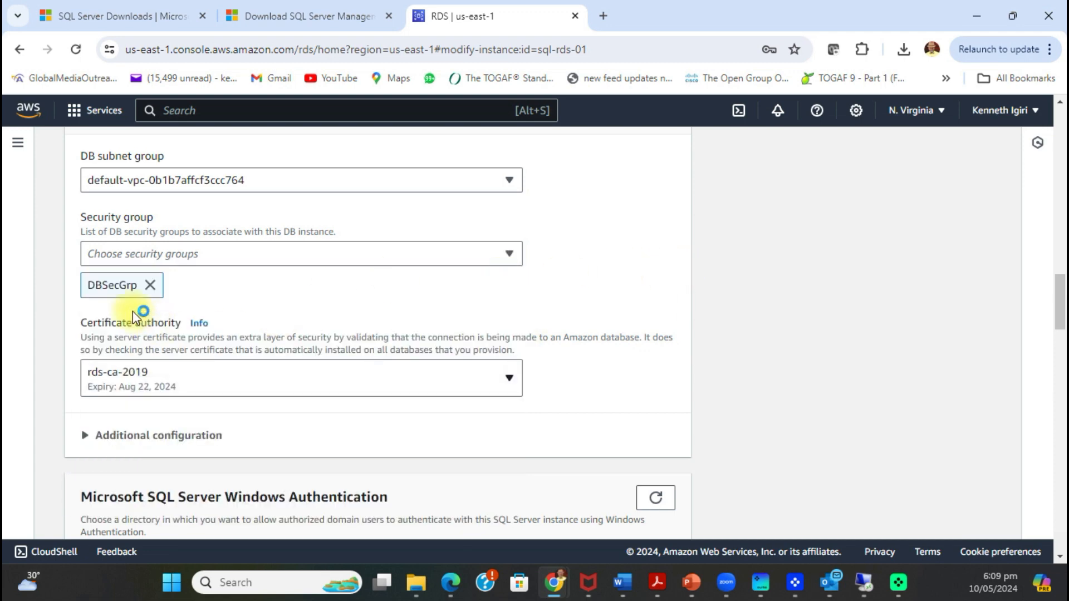
Step: Continue to the modification summary, choose to apply the changes immediately, and submit the modification of sql-rds-01
scroll(308, 329, "down", 20)
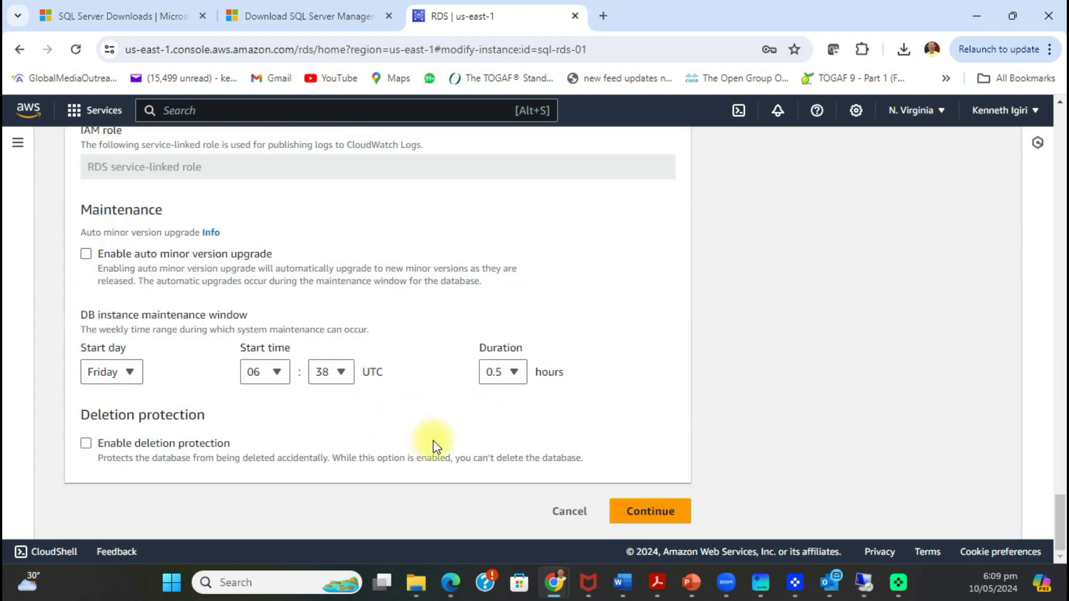
left_click(645, 510)
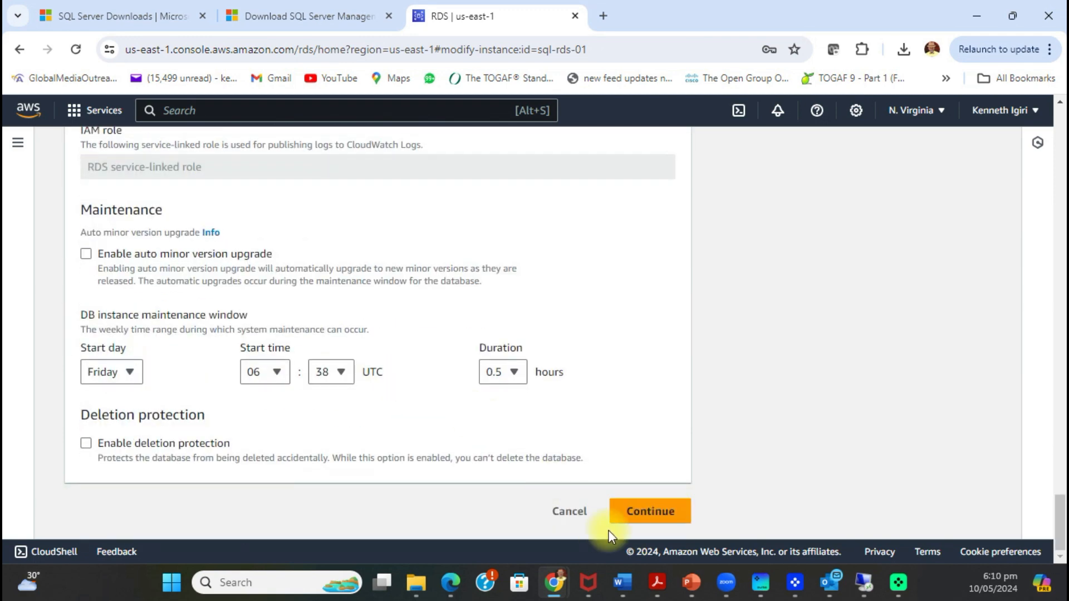
left_click(636, 517)
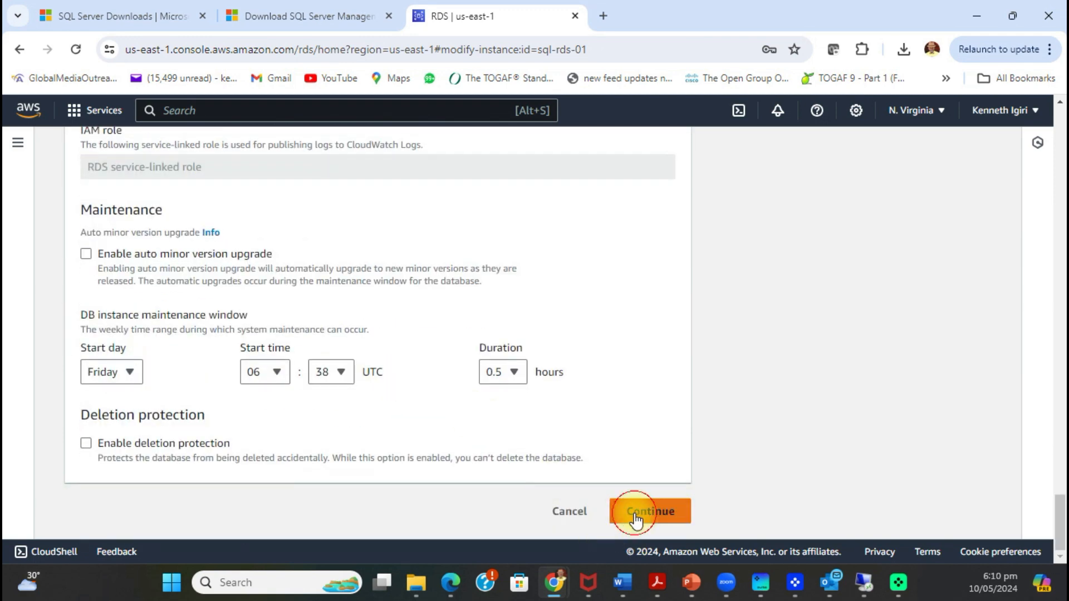
left_click(182, 405)
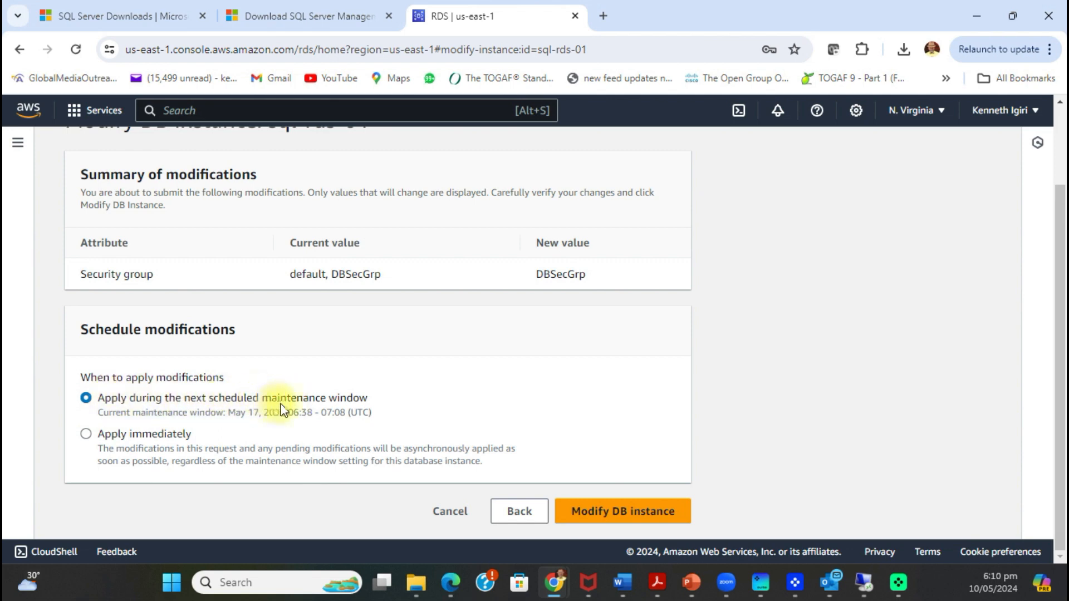
left_click(310, 450)
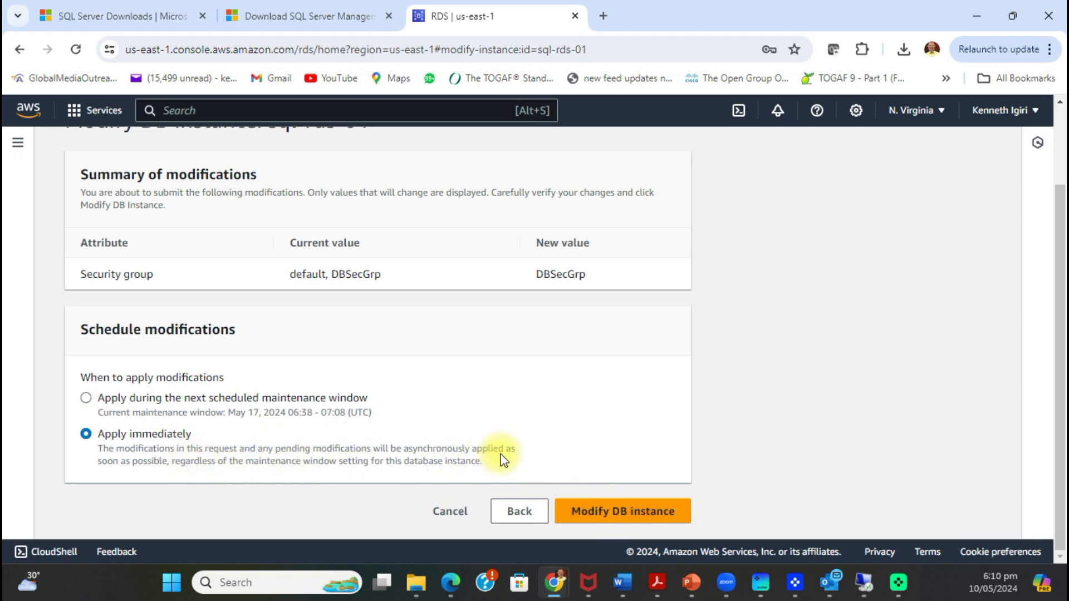
left_click(611, 513)
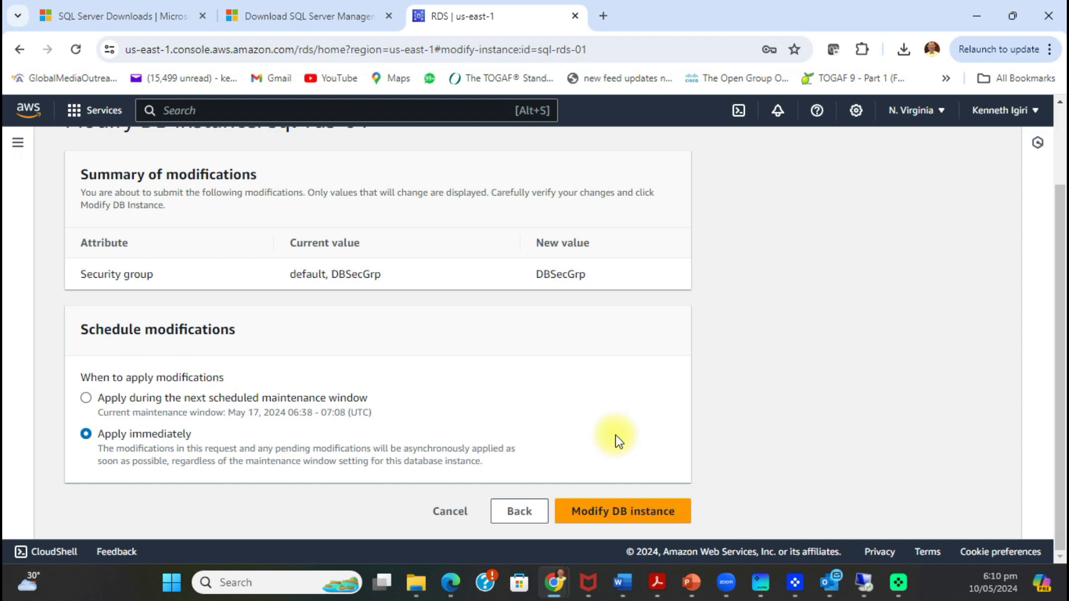
scroll(613, 439, "down", 3)
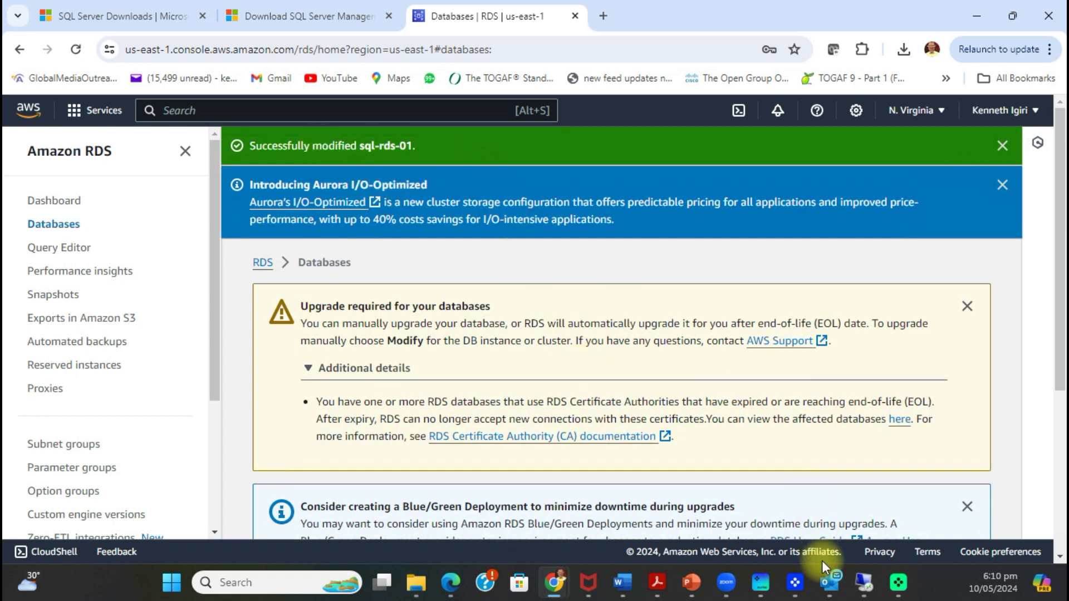
Step: Switch to SQL Server Management Studio in the remote session, dismiss the connection error, and retry connecting to sql-rds-01 with the existing credentials
left_click(864, 582)
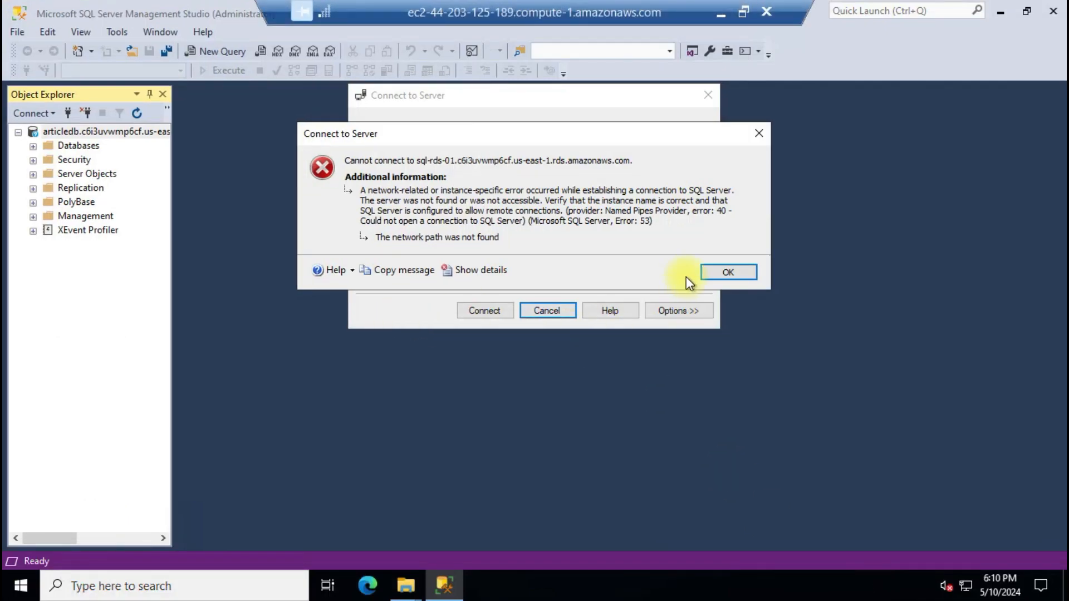
left_click(718, 273)
left_click(490, 312)
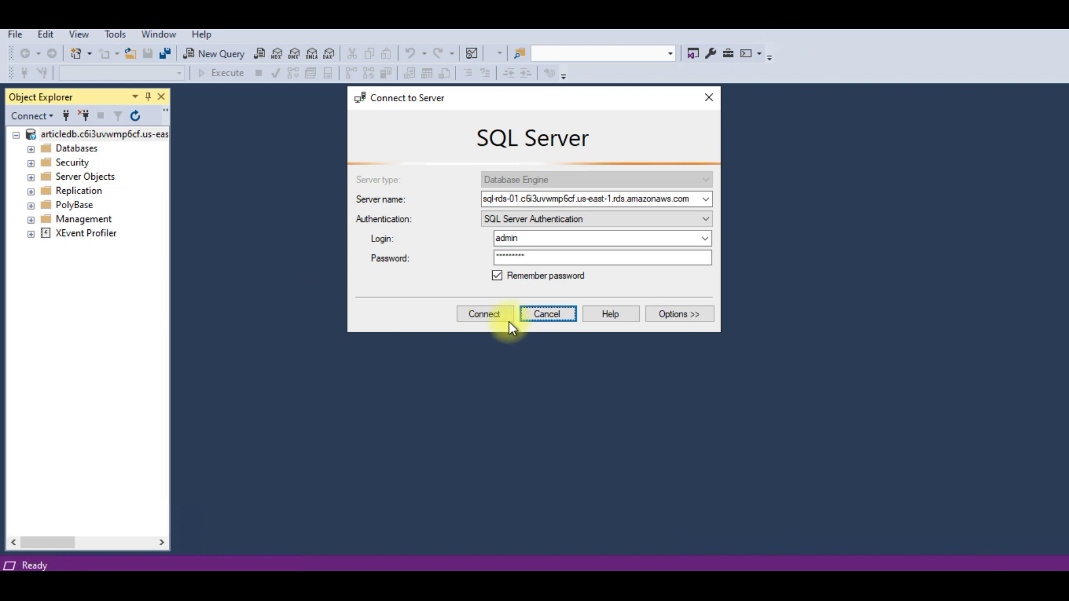
left_click(490, 315)
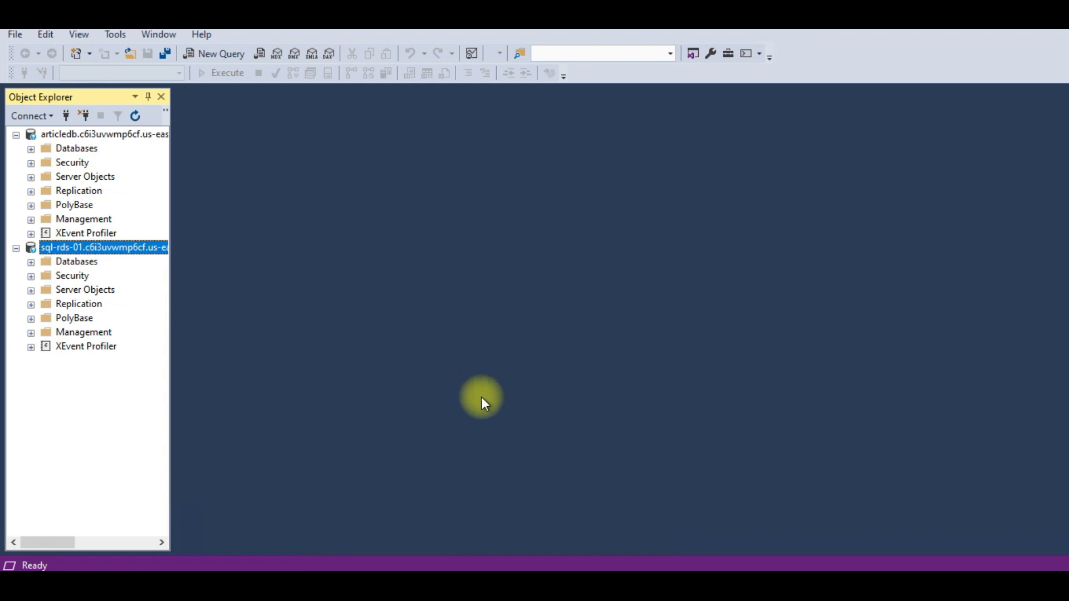
Step: Expand the Databases folders of the sql-rds-01 and articledb servers to compare them, and widen Object Explorer
left_click(31, 262)
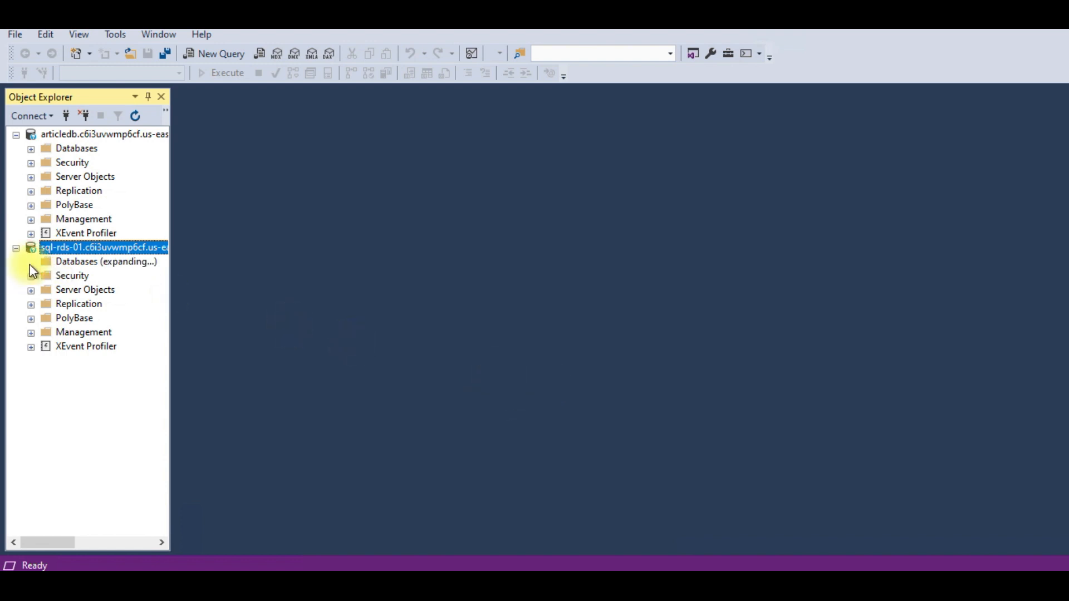
left_click(30, 148)
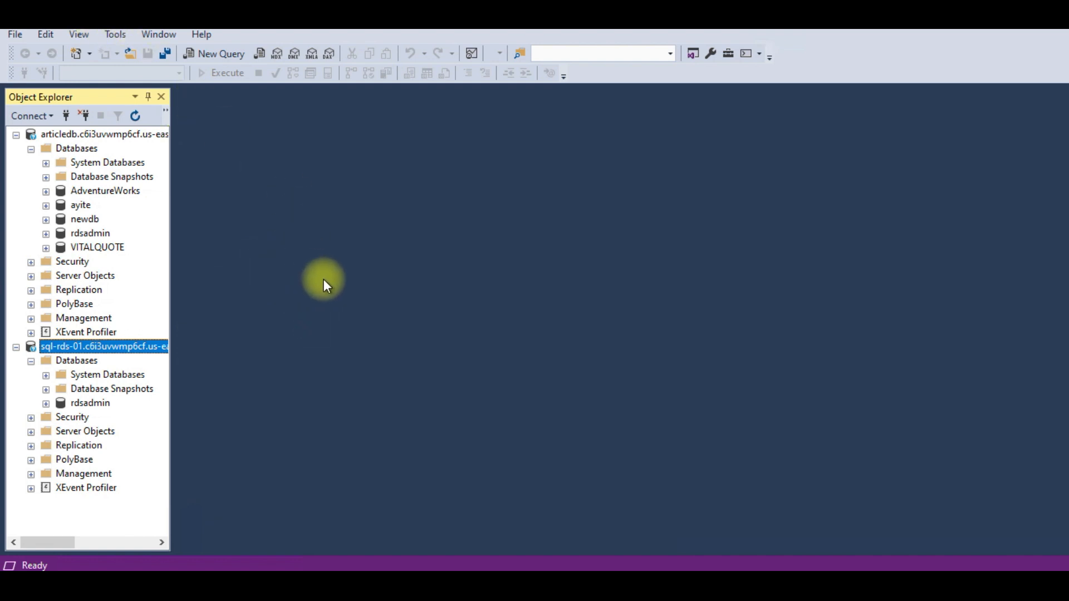
left_click(94, 134)
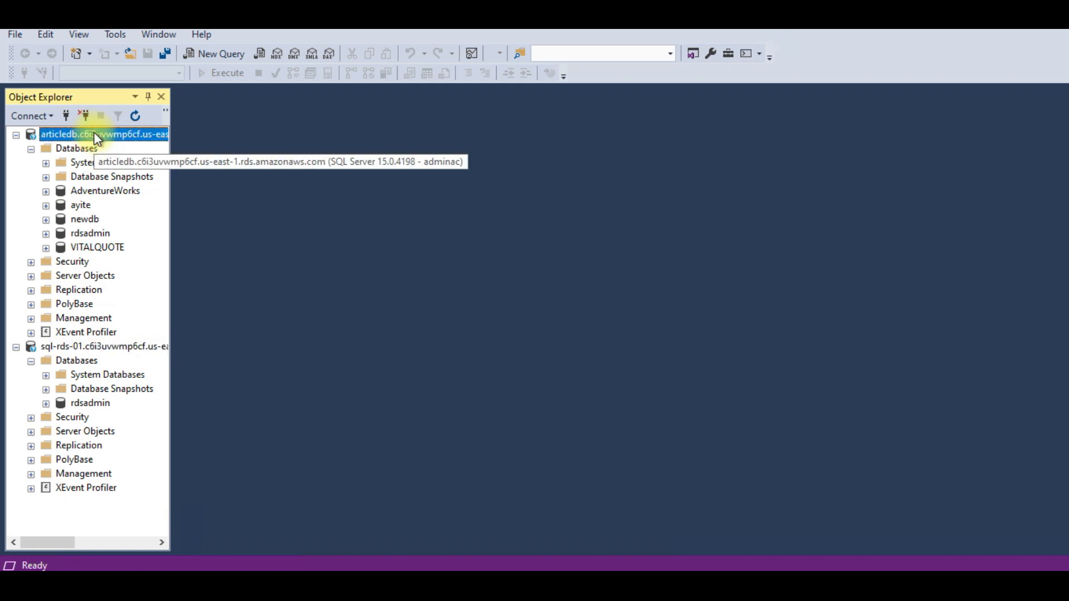
left_click(95, 349)
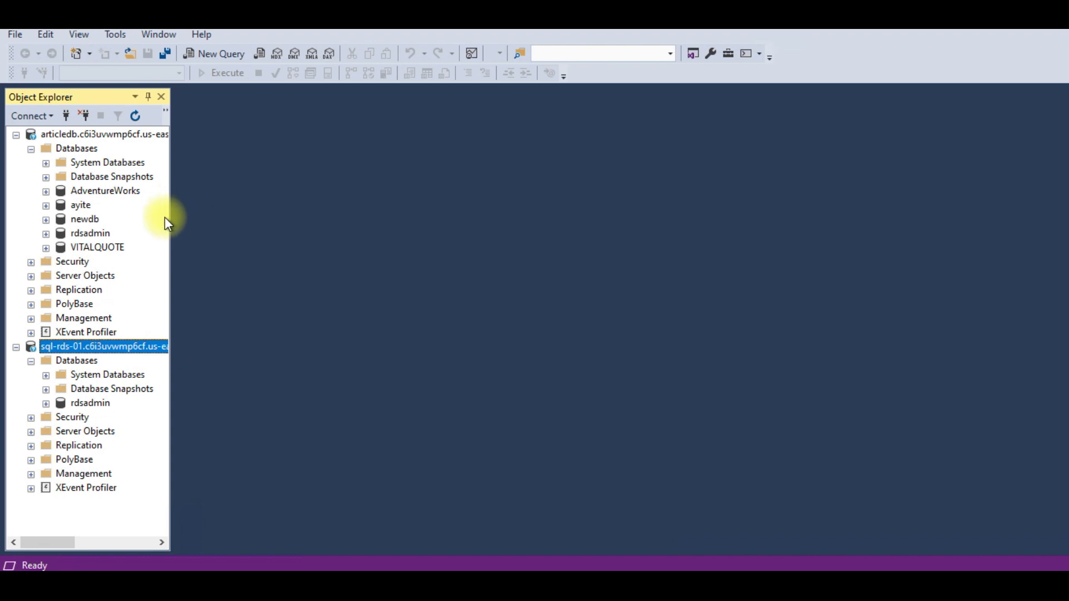
left_click_drag(171, 218, 237, 172)
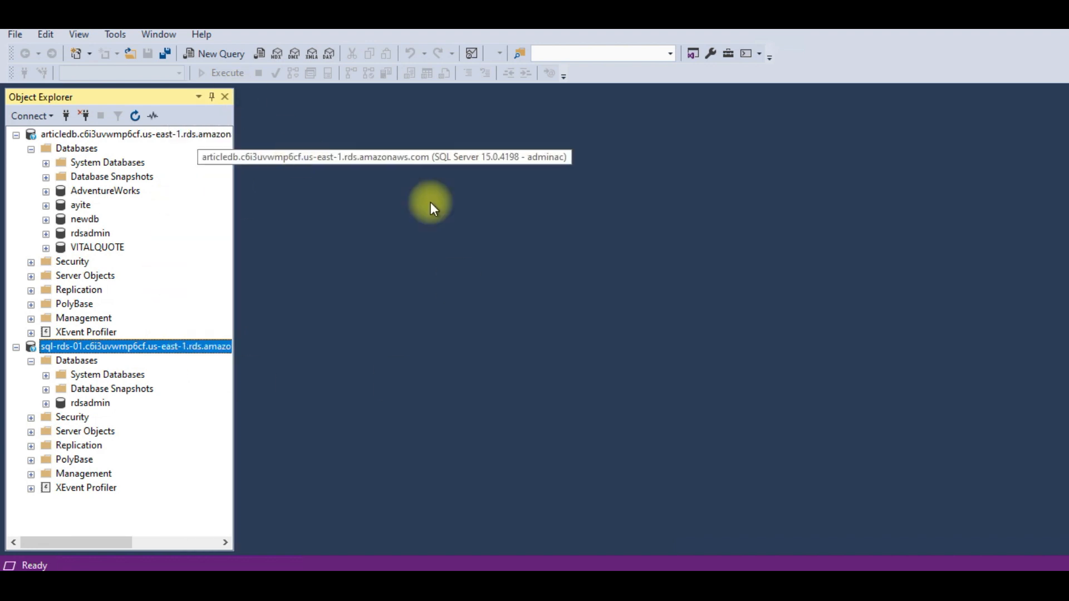
Step: Examine the databases on the articledb server, including the ayite database and its Tables folder
left_click(111, 135)
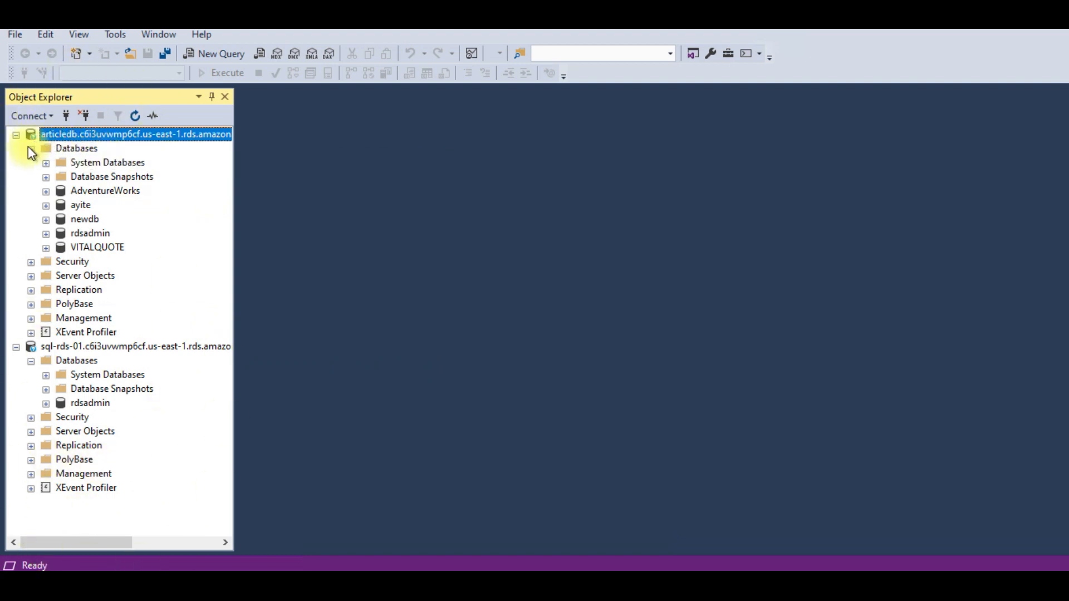
left_click(46, 206)
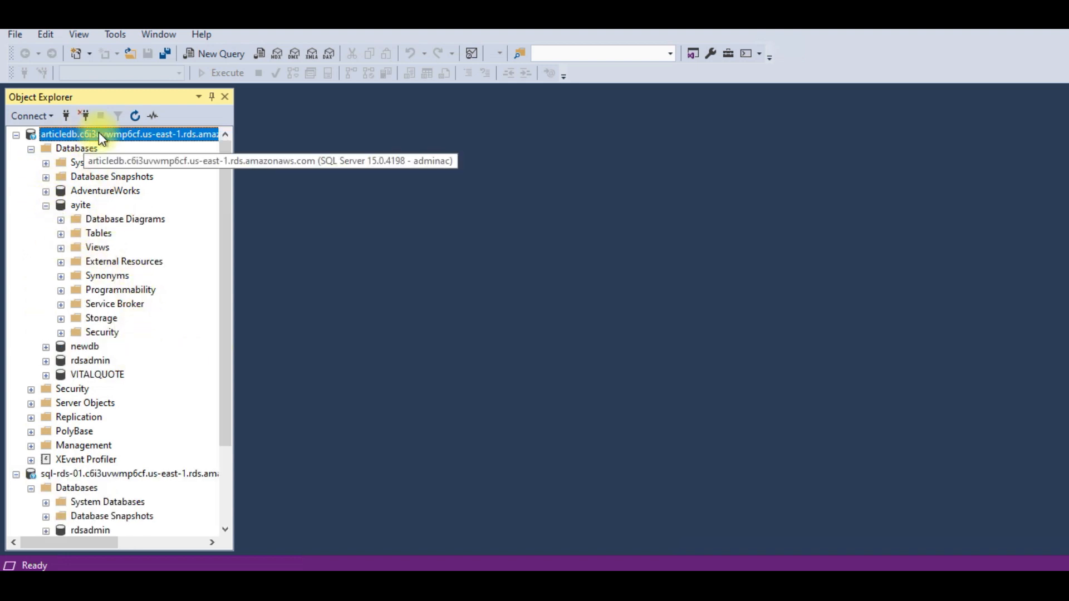
left_click(31, 150)
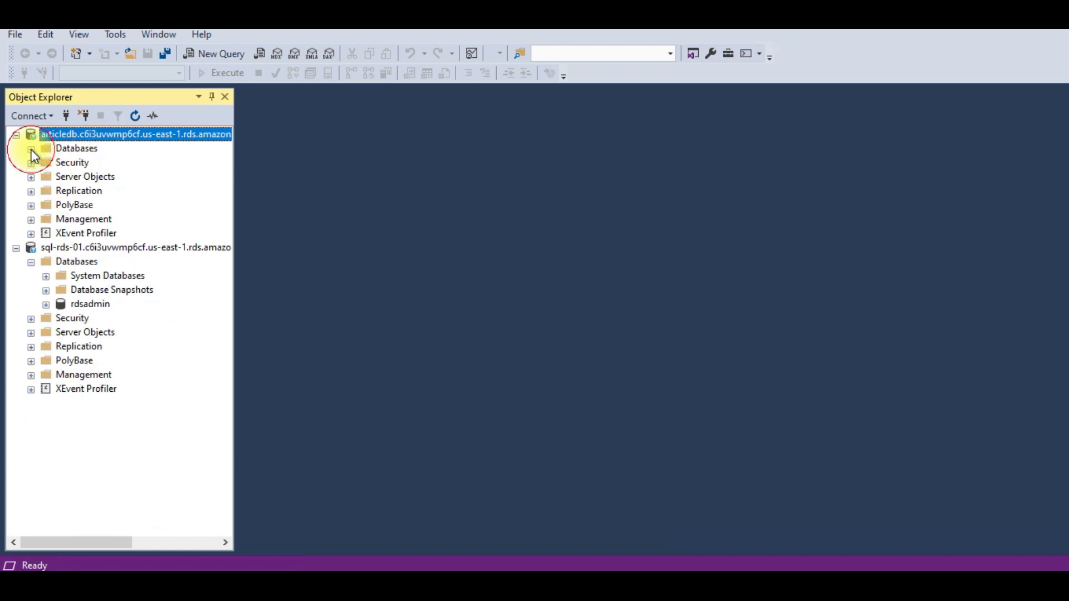
left_click(31, 149)
left_click(66, 149)
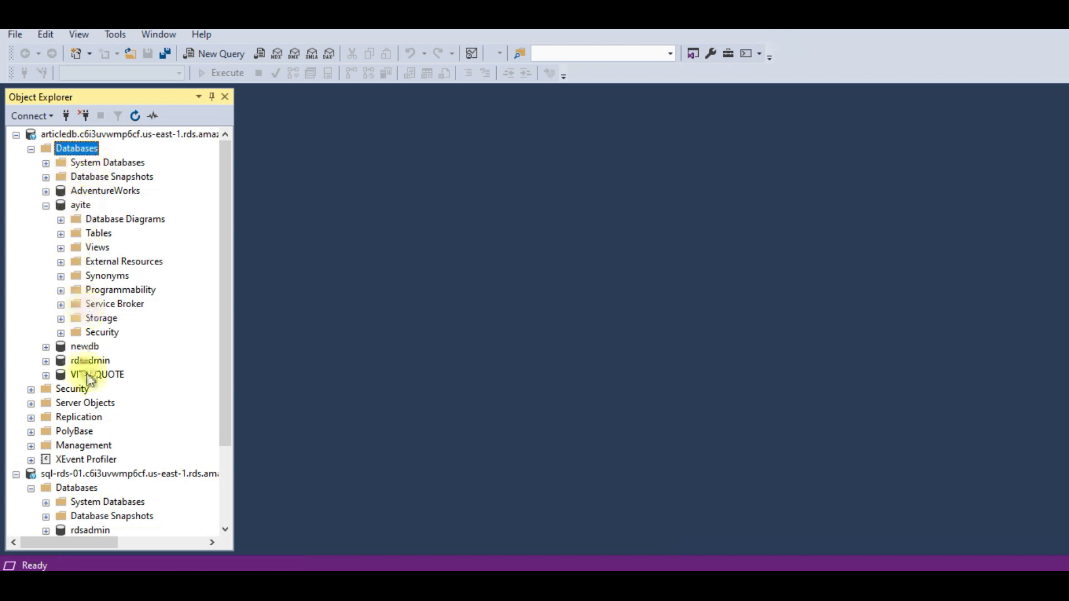
left_click(100, 134)
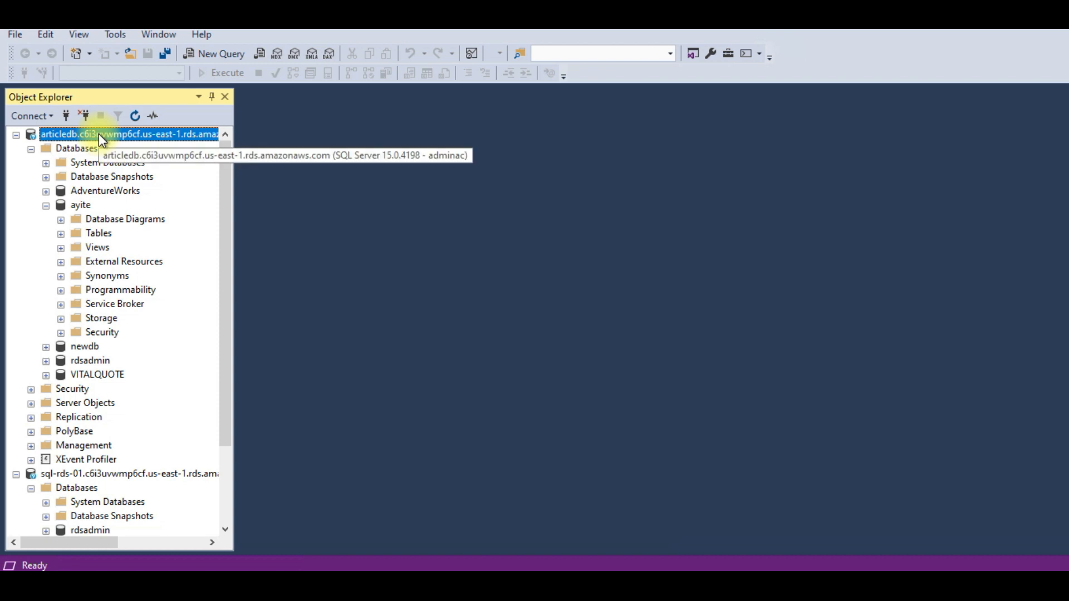
left_click(79, 205)
left_click(61, 233)
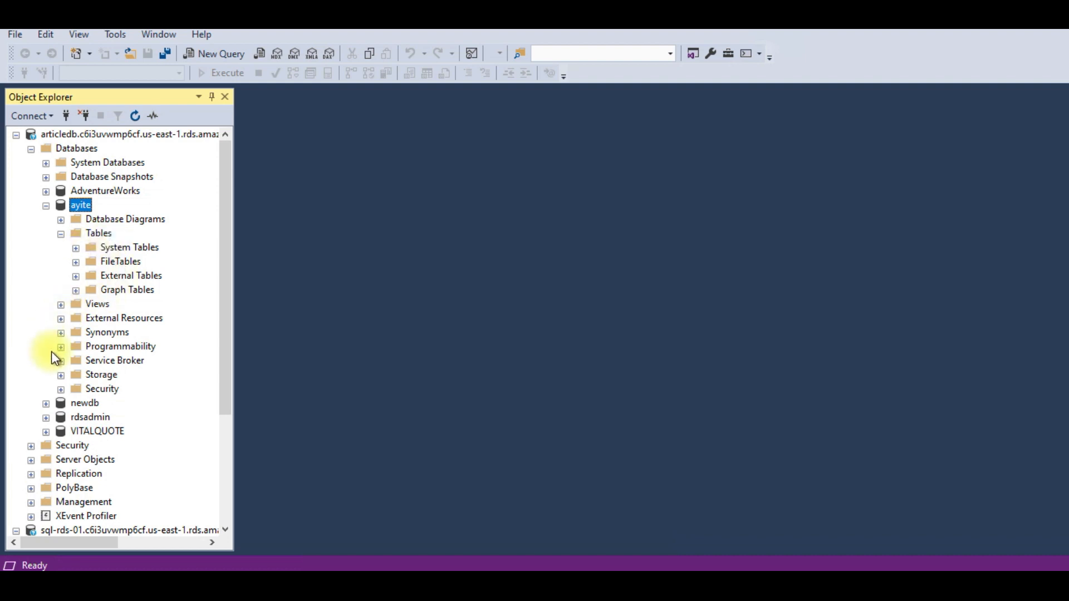
left_click(61, 233)
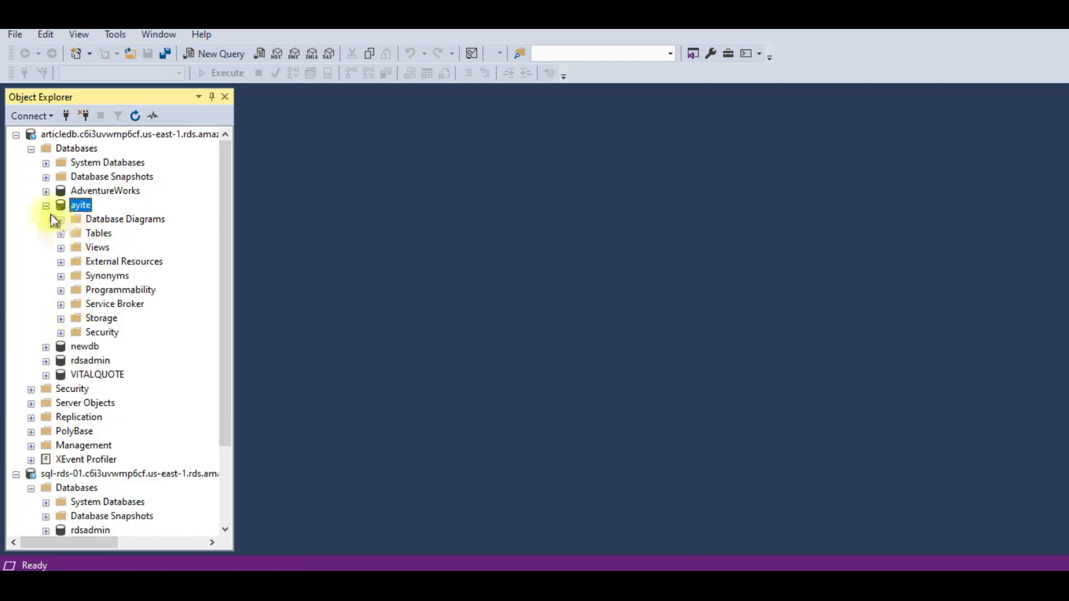
Step: Look through the tables of the AdventureWorks database on articledb, and collapse the AdventureWorks and ayite databases
left_click(46, 191)
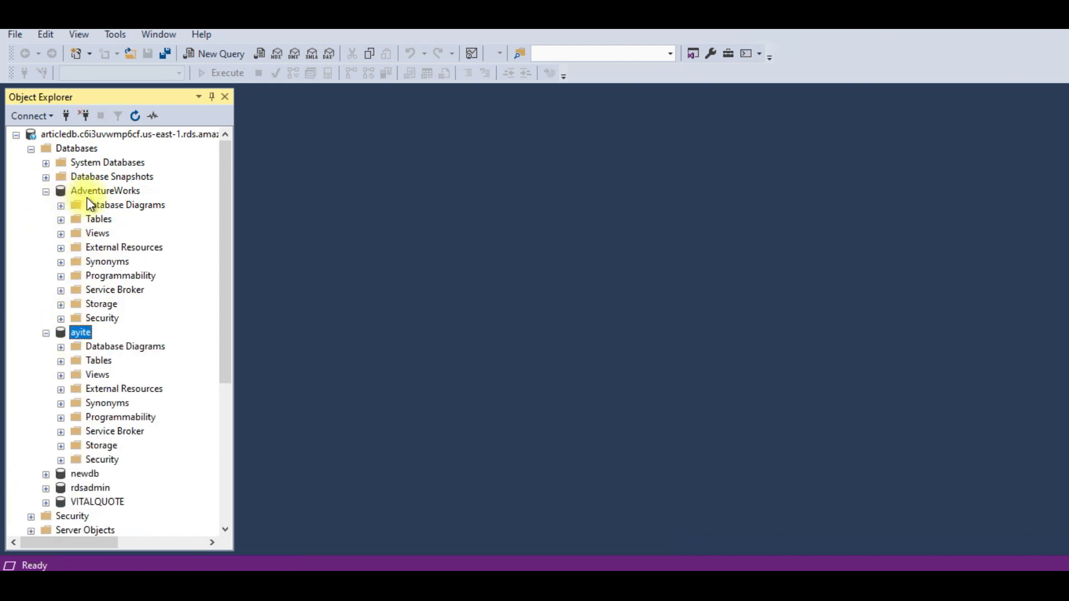
left_click(61, 220)
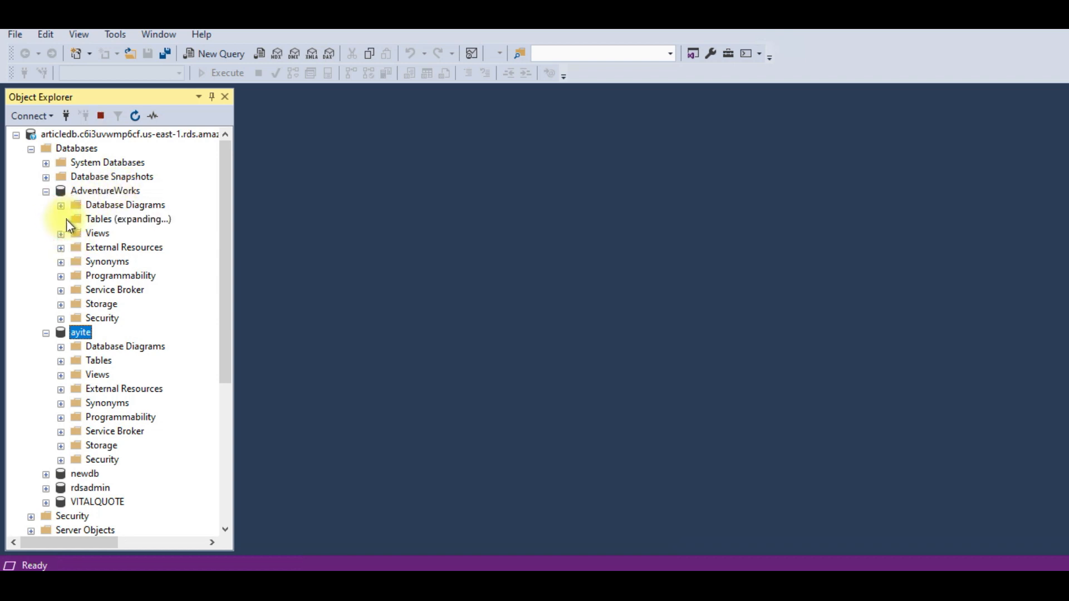
scroll(141, 336, "up", 2)
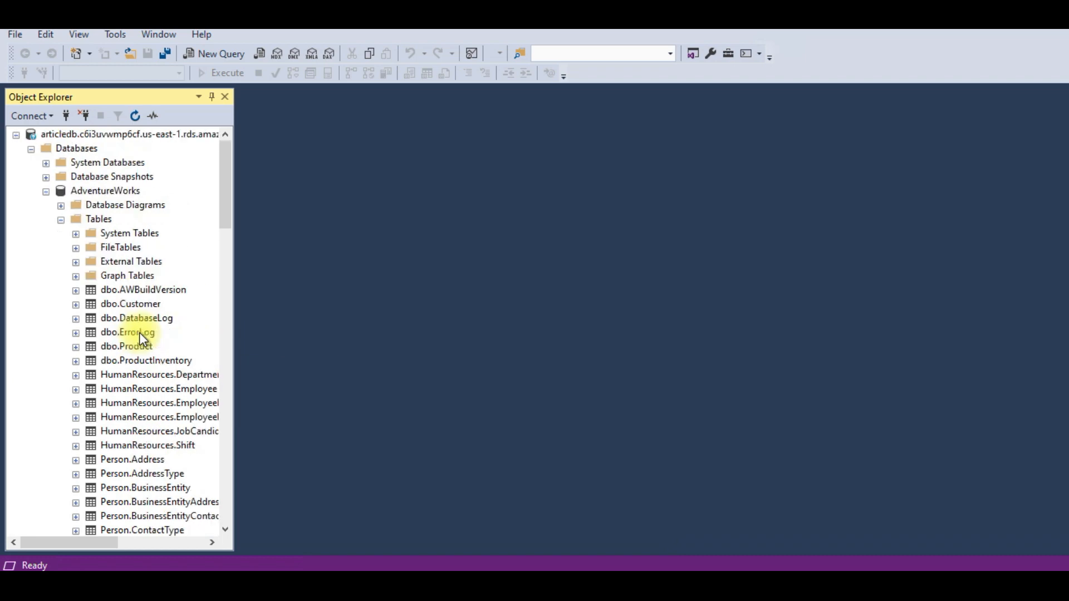
scroll(134, 340, "down", 4)
scroll(139, 402, "up", 4)
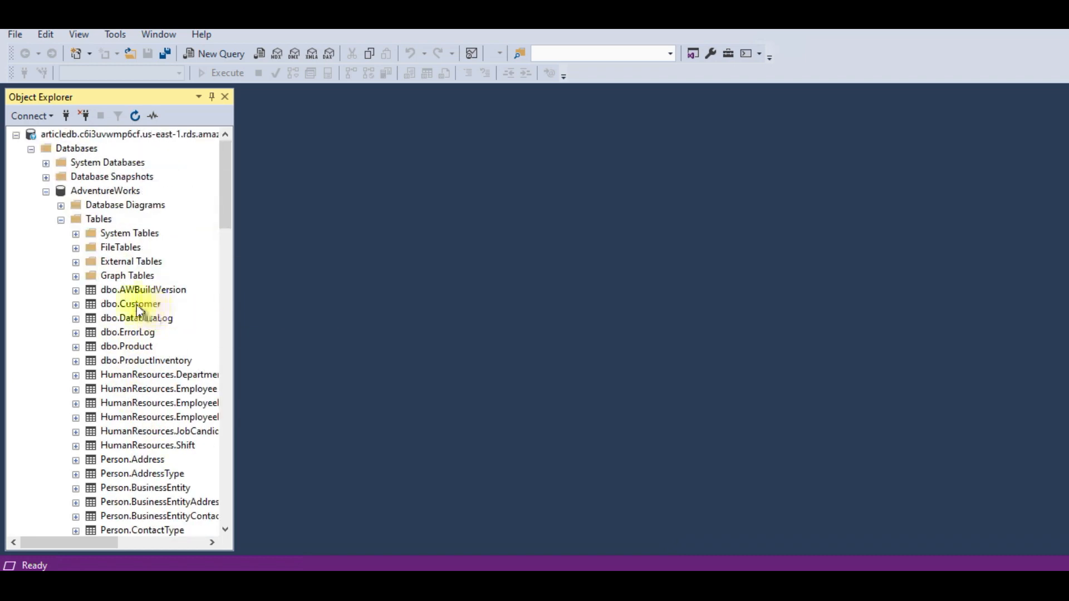
left_click(61, 220)
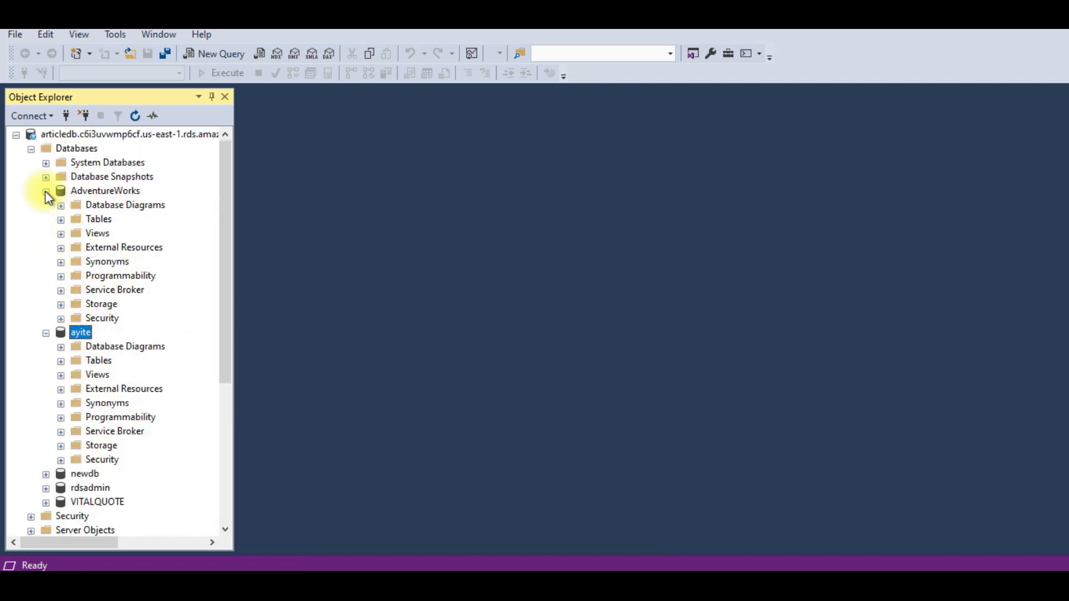
left_click(46, 191)
left_click(46, 206)
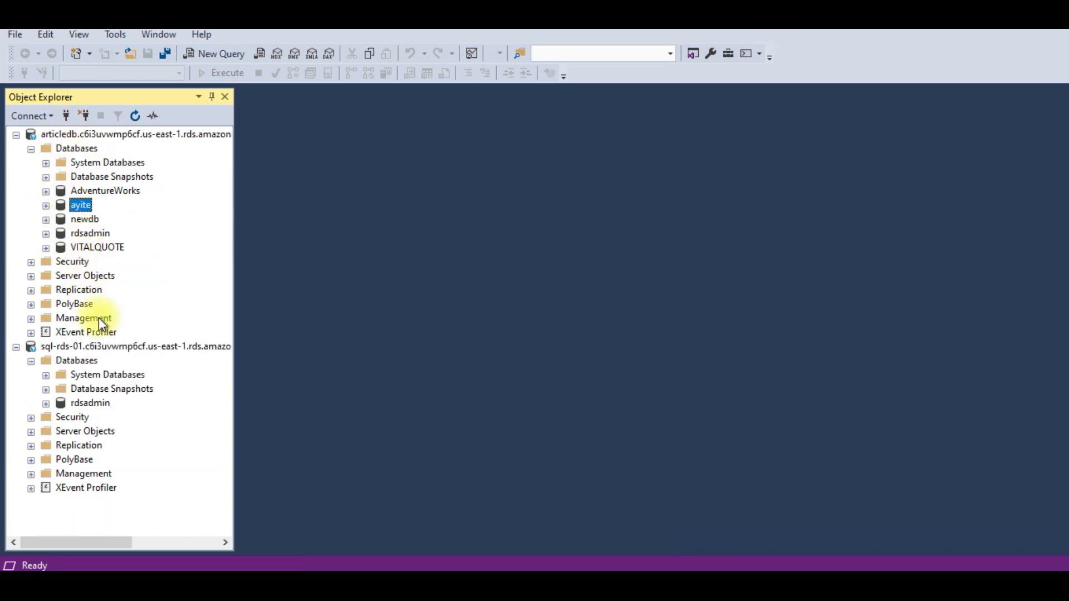
Step: Collapse the Databases folders of articledb and sql-rds-01, and expand both servers' Management folders for comparison
key("Home")
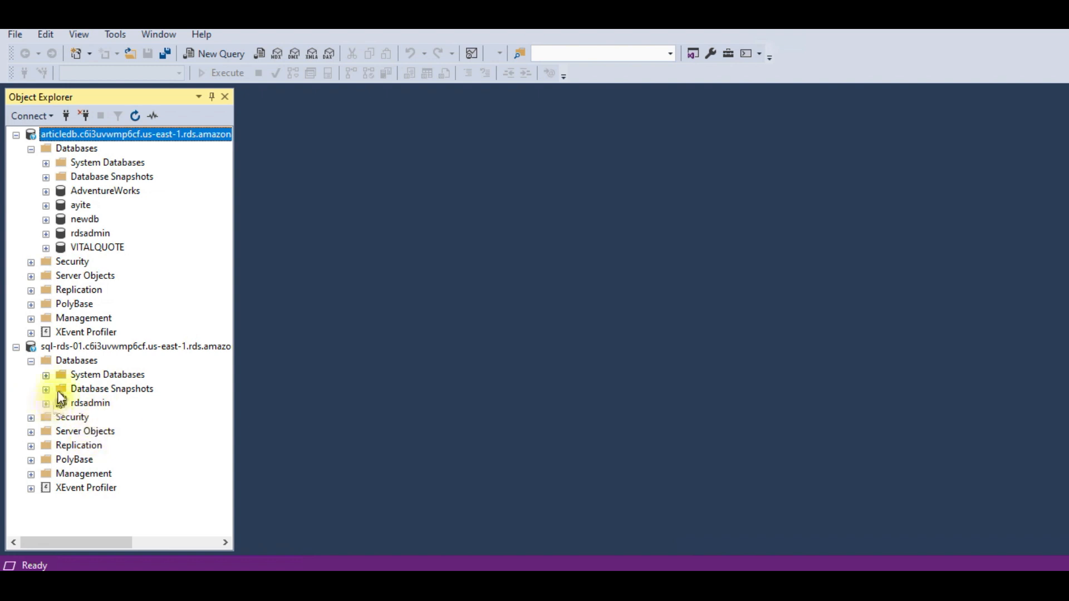
left_click(96, 351)
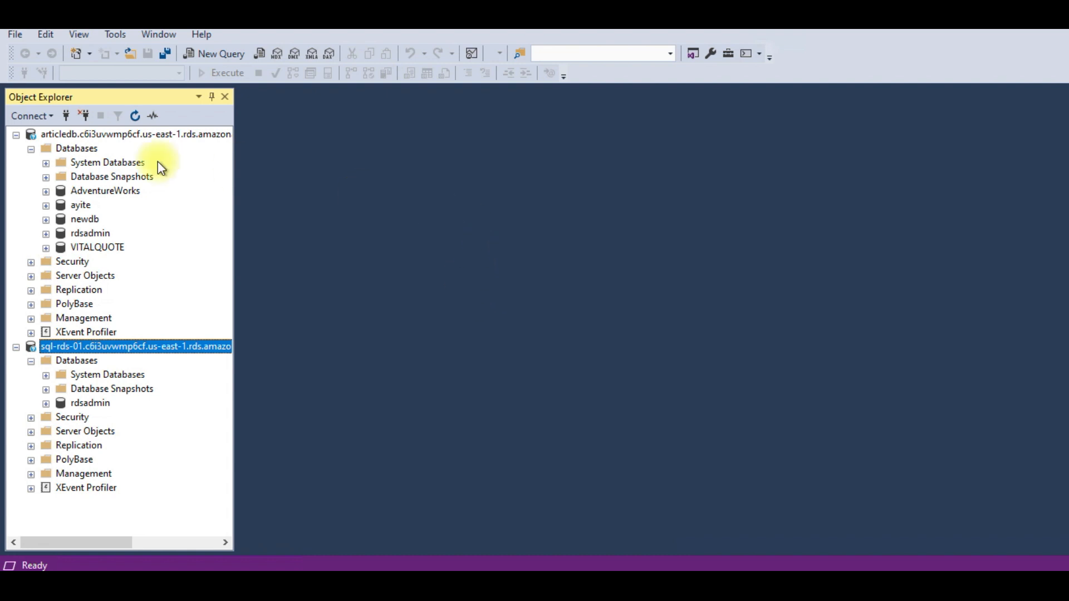
left_click(30, 149)
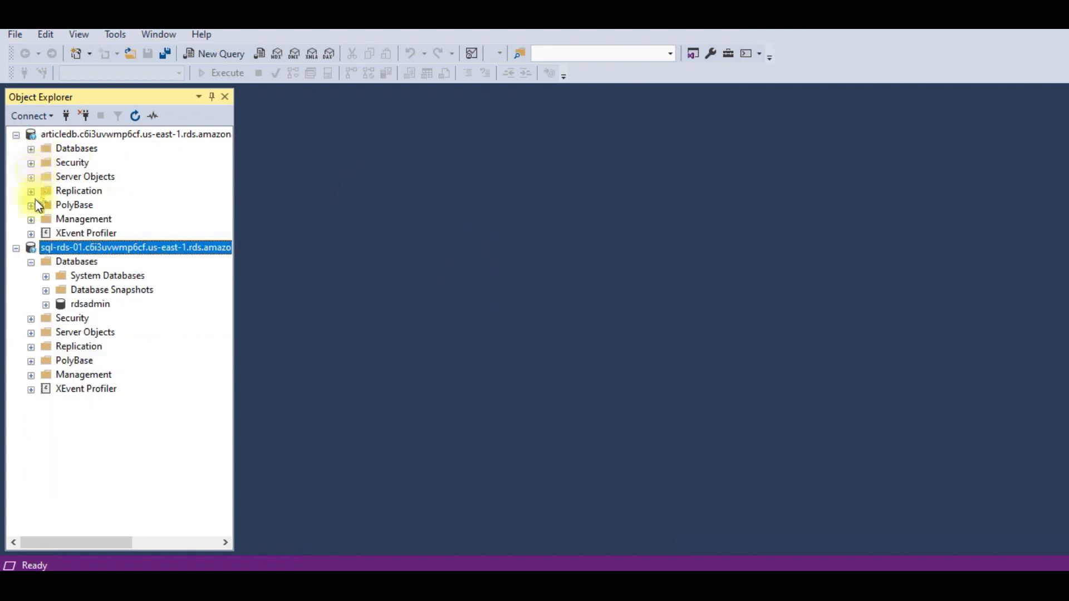
left_click(31, 262)
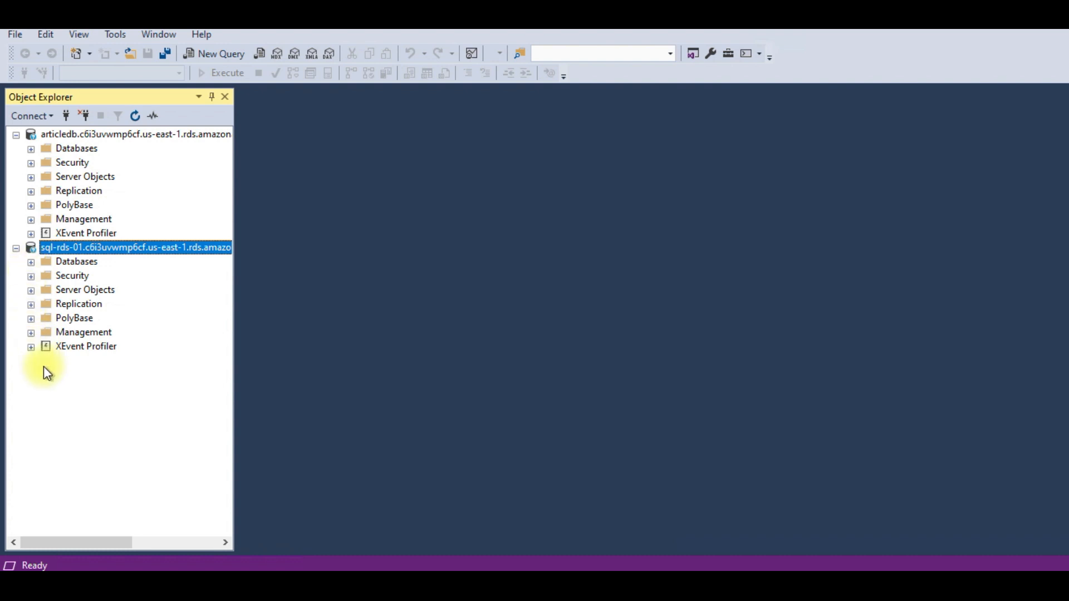
left_click(31, 220)
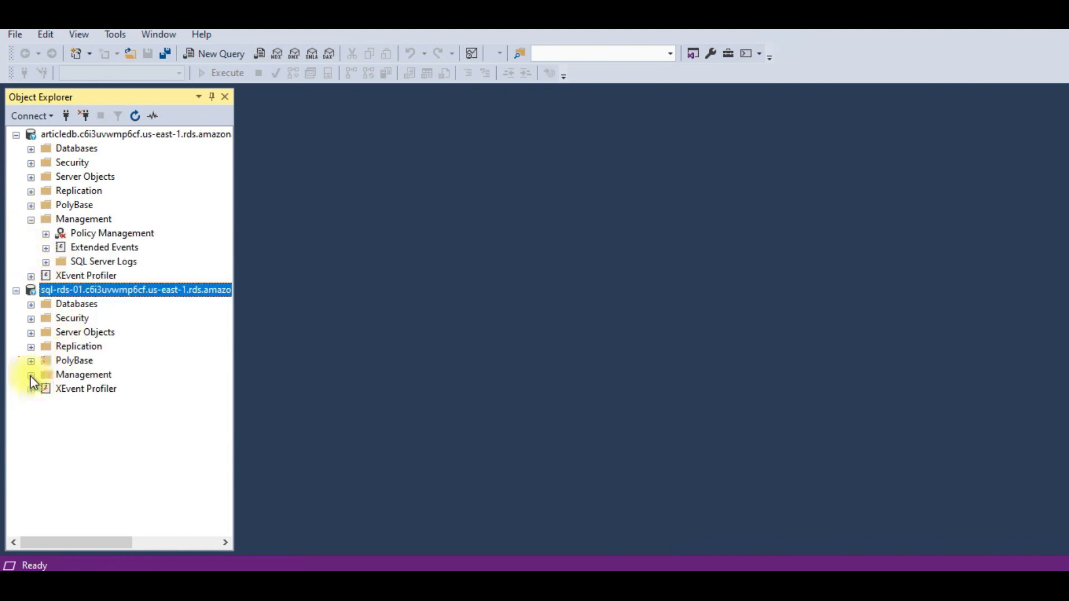
left_click(30, 374)
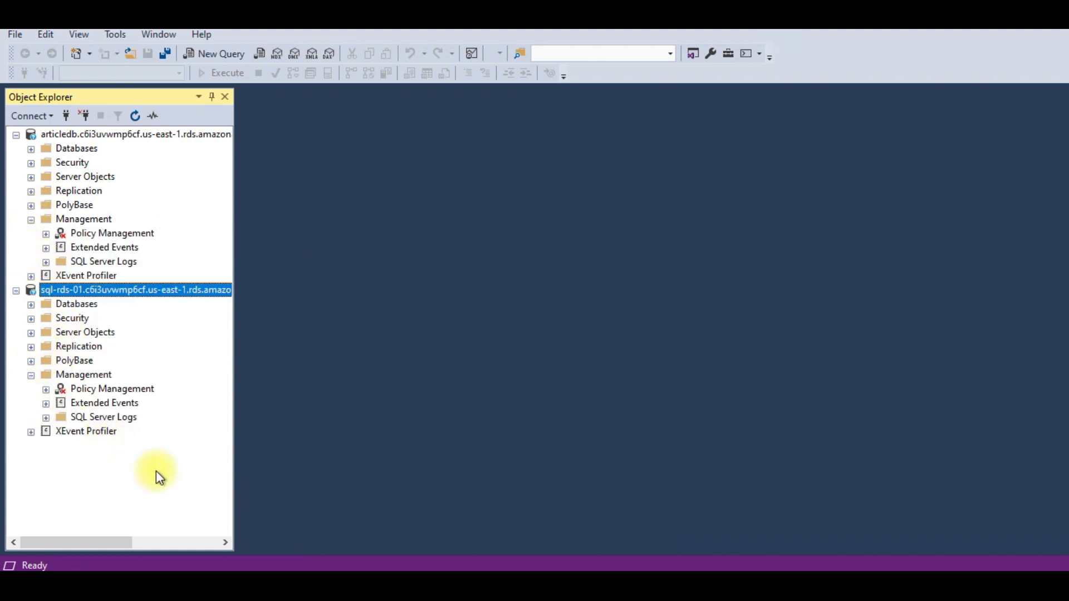